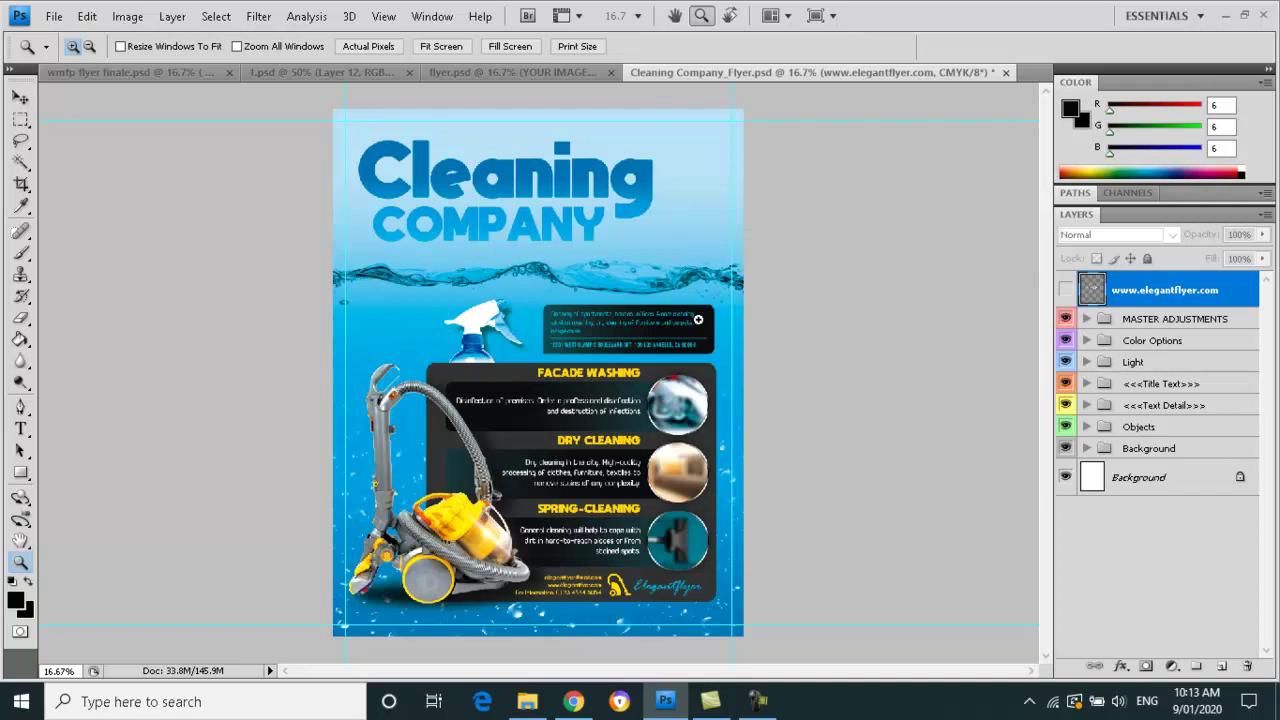
- Switch to Chrome and open the Photoshop PSD & ATN files product page from the wmfpstick.com home page
left_click(573, 701)
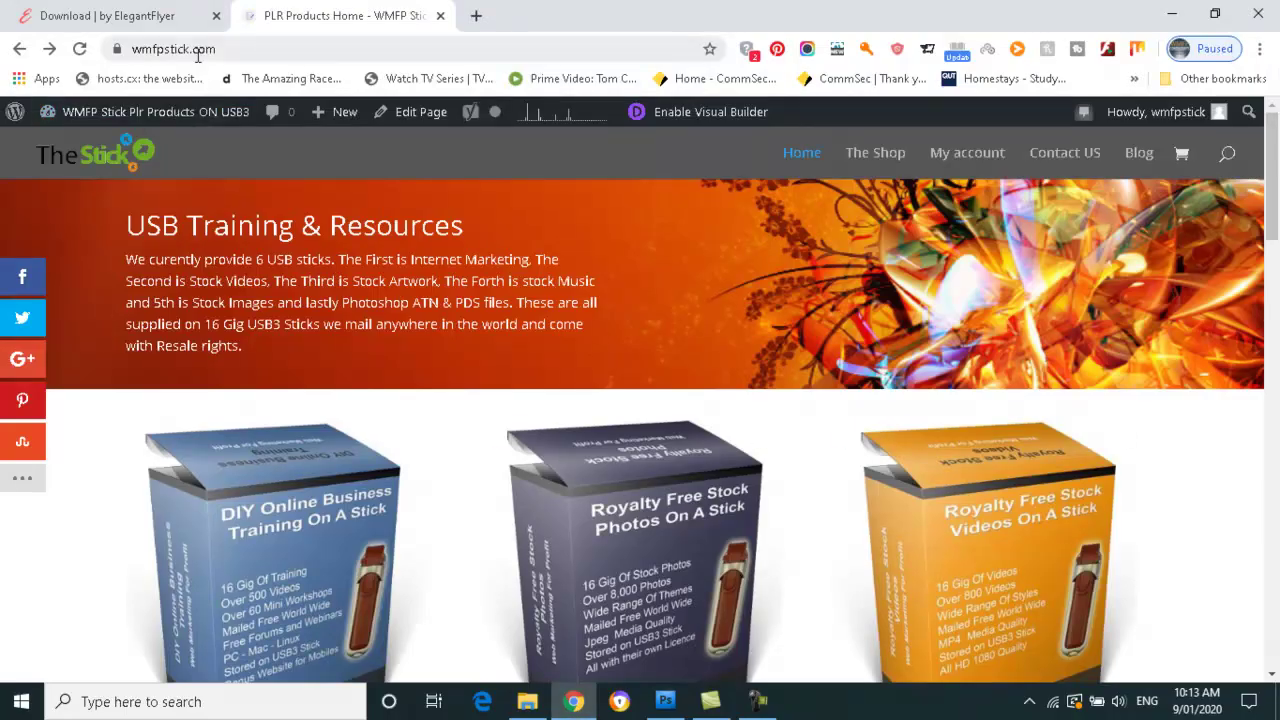
left_click_drag(1275, 187, 1275, 382)
left_click_drag(1272, 332, 1272, 396)
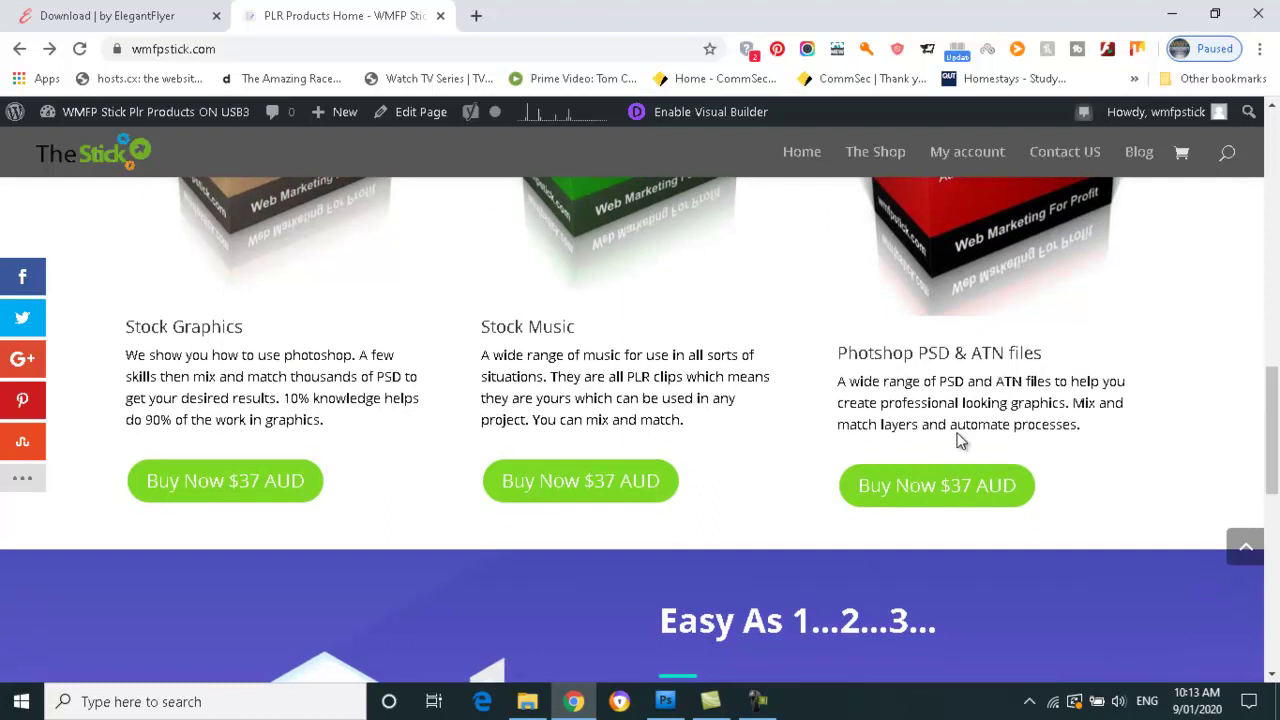
left_click(920, 486)
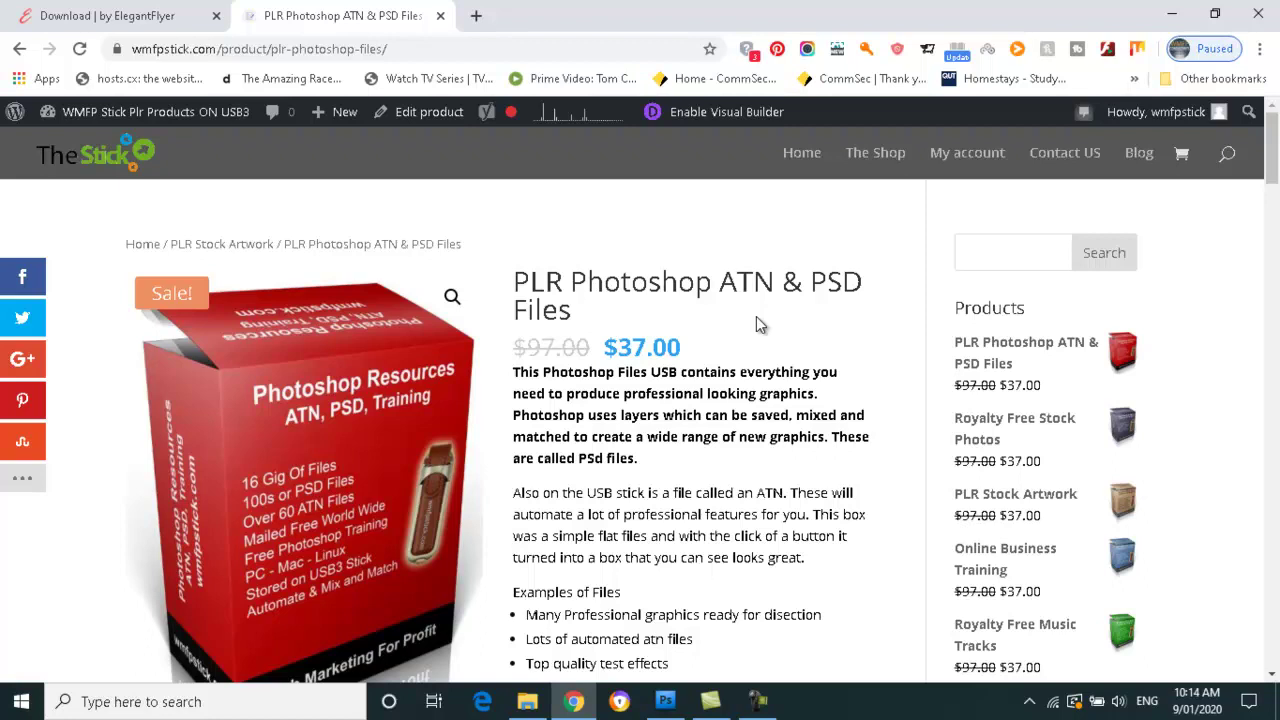
- Switch to File Explorer and look over the folders on the WMFPSTICK (H:) drive
left_click(527, 701)
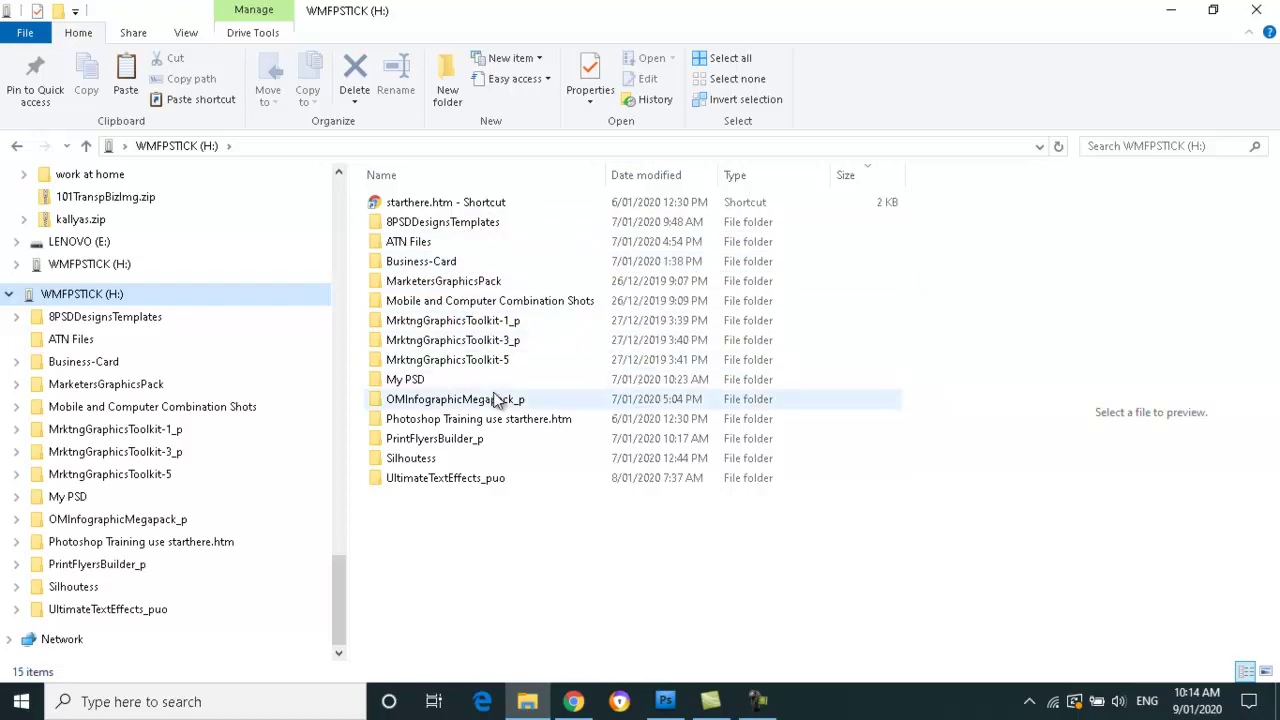
mouse_move(665, 707)
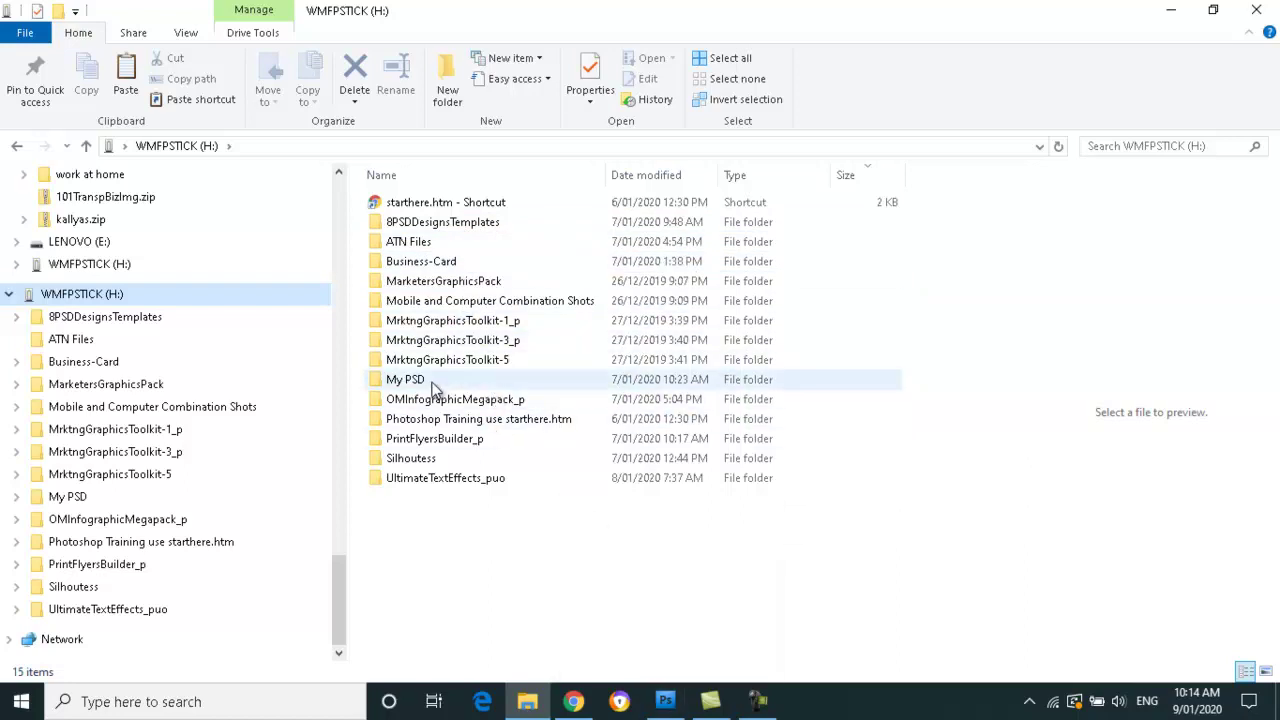
- Switch to Photoshop and preview the flyer with the upper adjustment layer in the MASTER ADJUSTMENTS group hidden and shown again
left_click(665, 701)
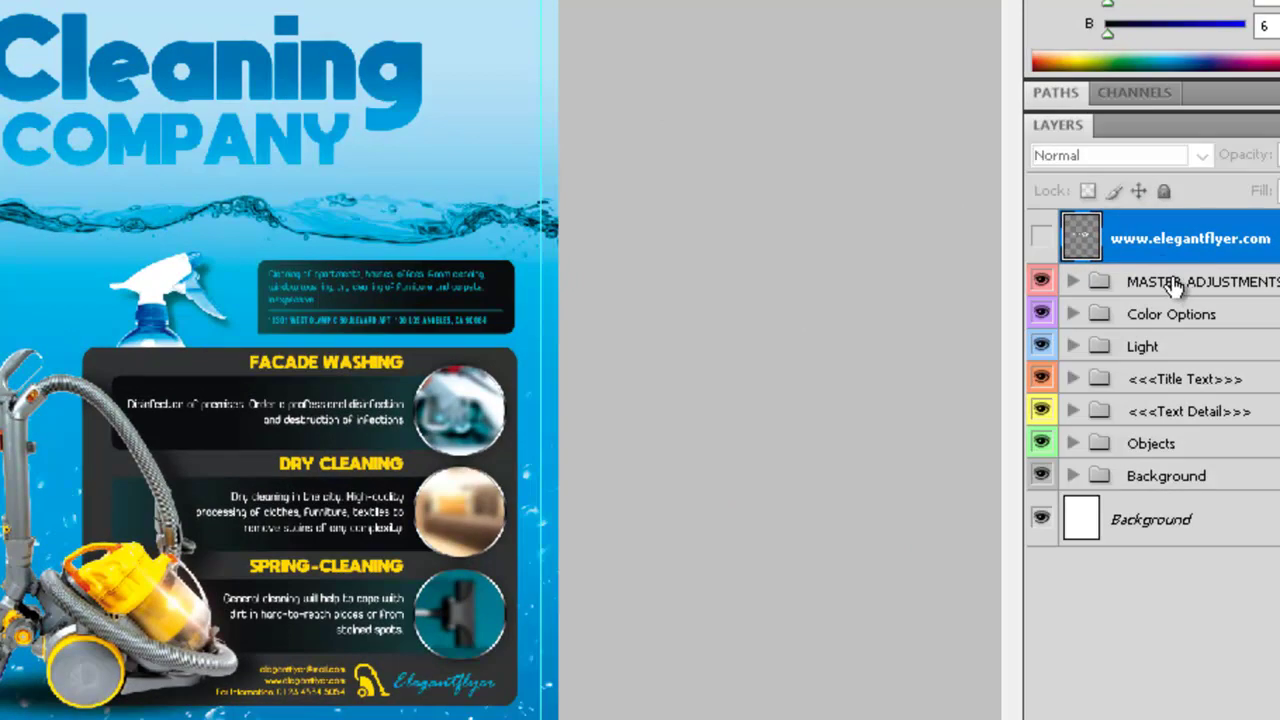
left_click(1072, 282)
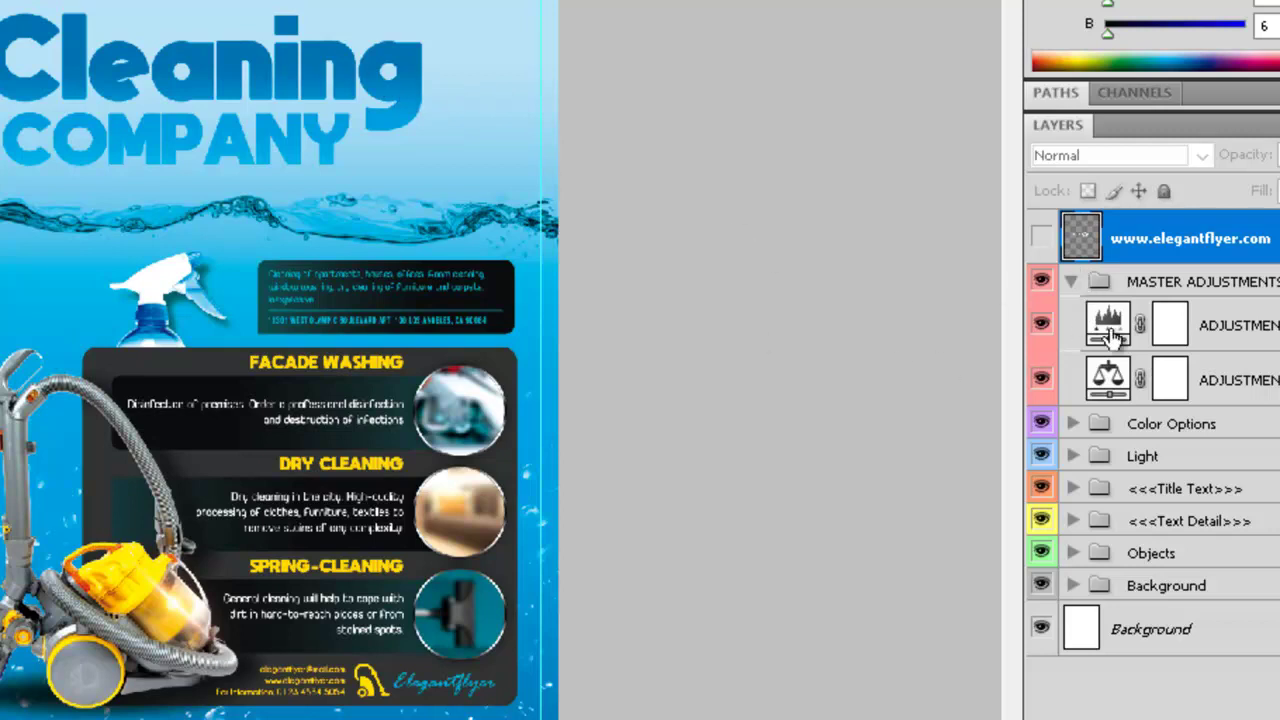
left_click(1042, 328)
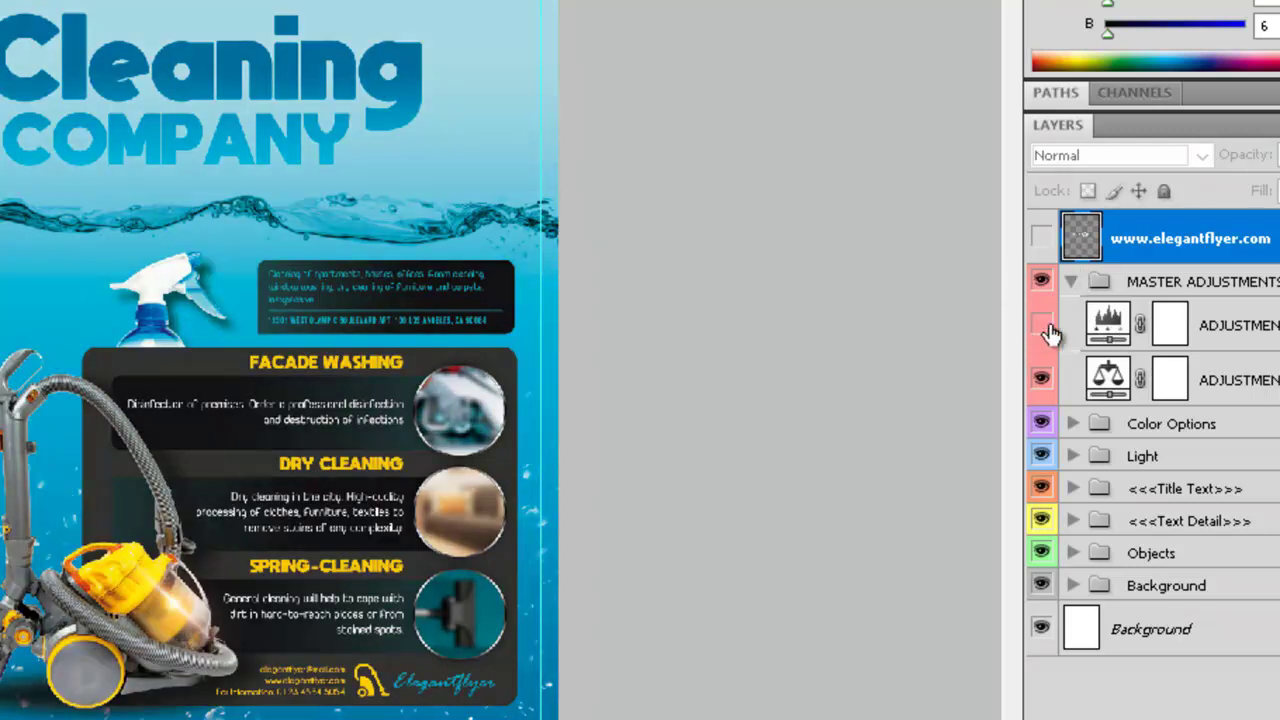
left_click(1042, 328)
left_click(1072, 282)
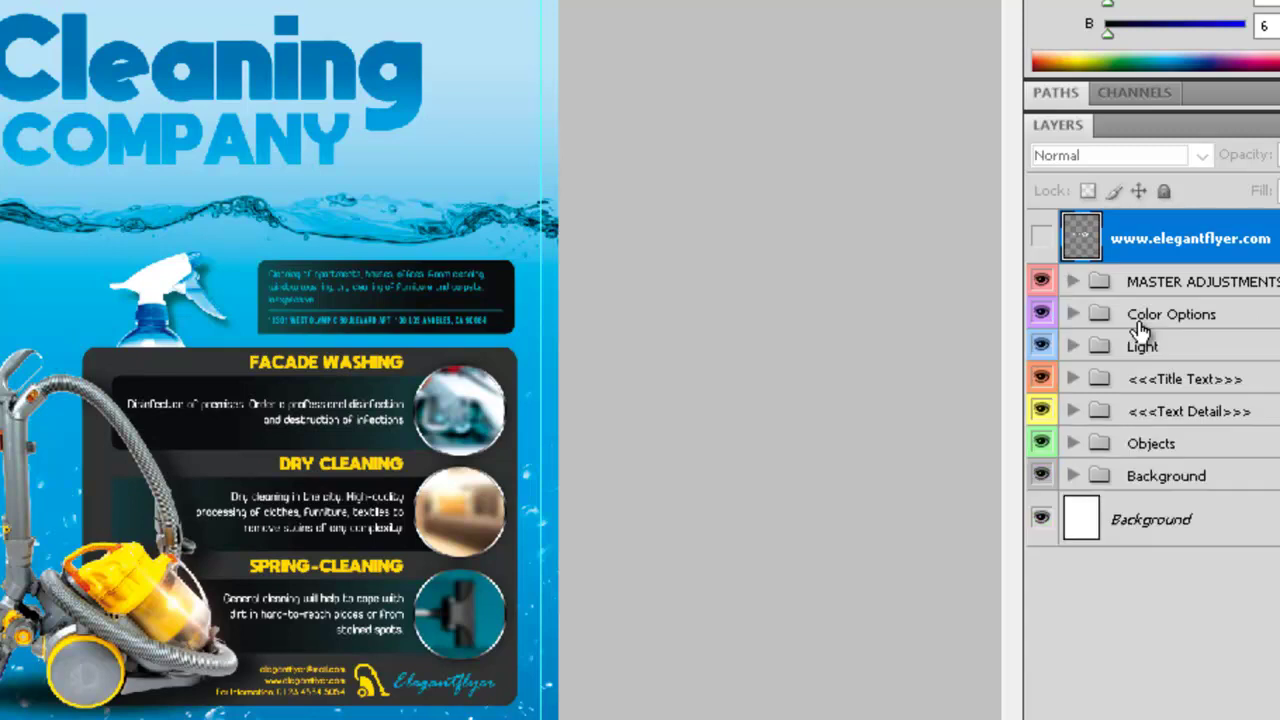
- Expand the Title Text group and toggle the Cleaning Company text layer's visibility to identify it on the flyer
left_click(1072, 379)
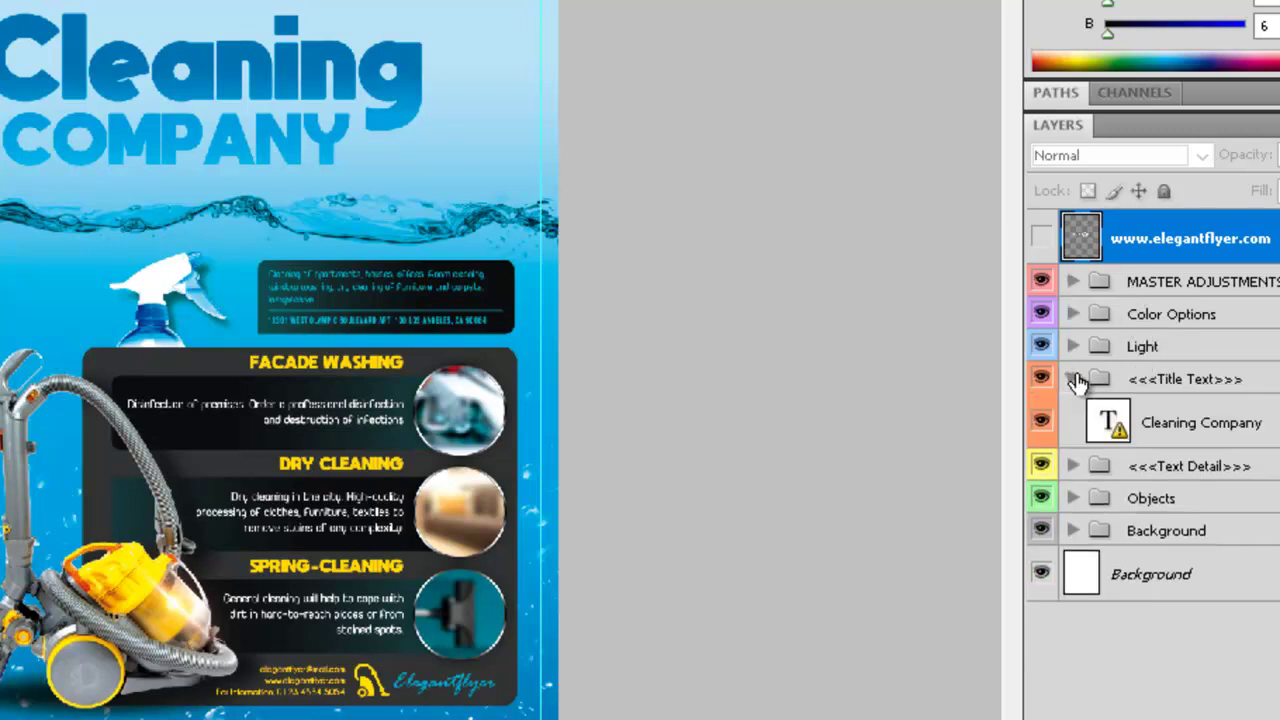
left_click(1041, 422)
left_click(1041, 424)
left_click(1041, 424)
left_click(1041, 424)
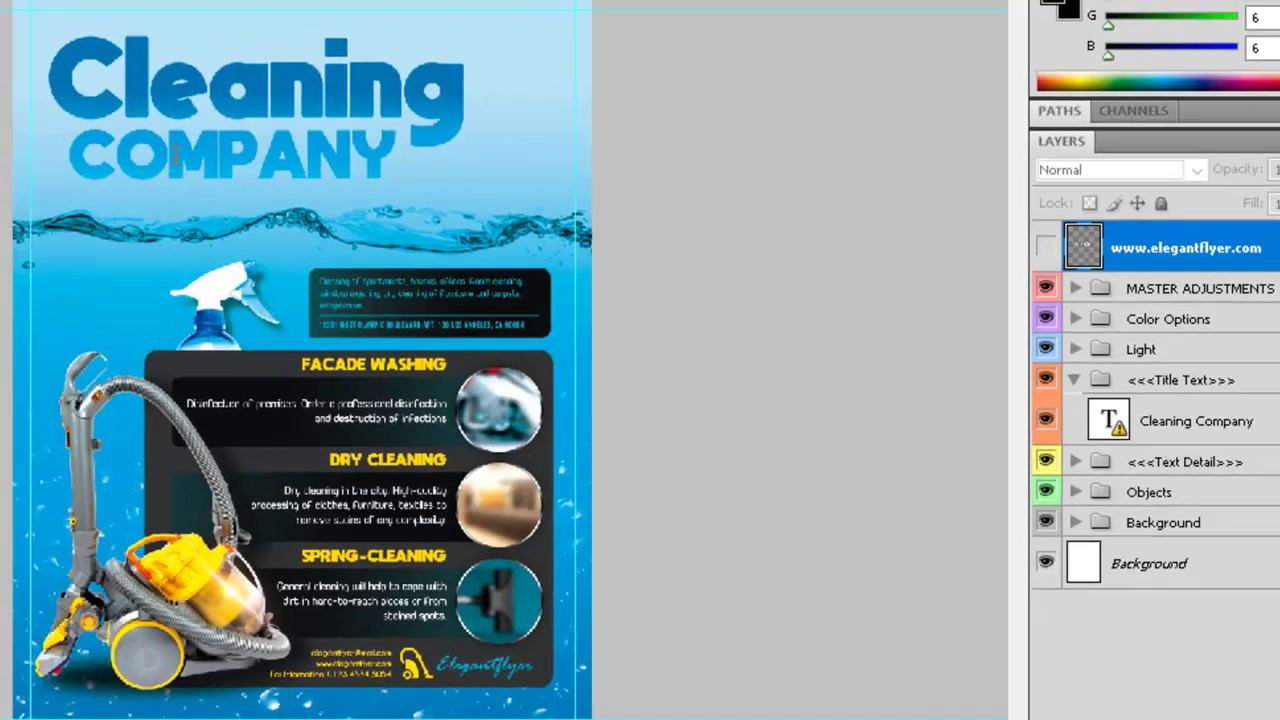
- Replace the flyer's title text with WMFP above CLEANING, accepting substitution of the missing font
left_click(1201, 422)
left_click_drag(1, 57, 177, 57)
left_click_drag(487, 170, 570, 172)
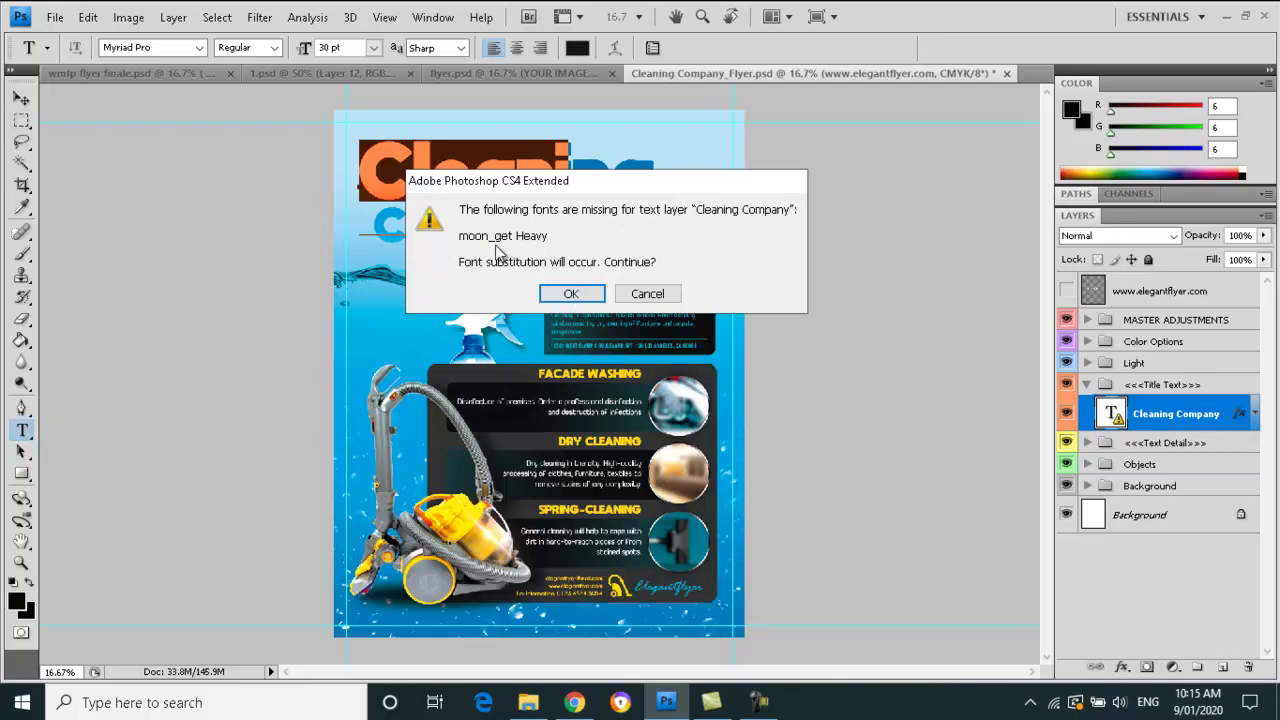
left_click(573, 292)
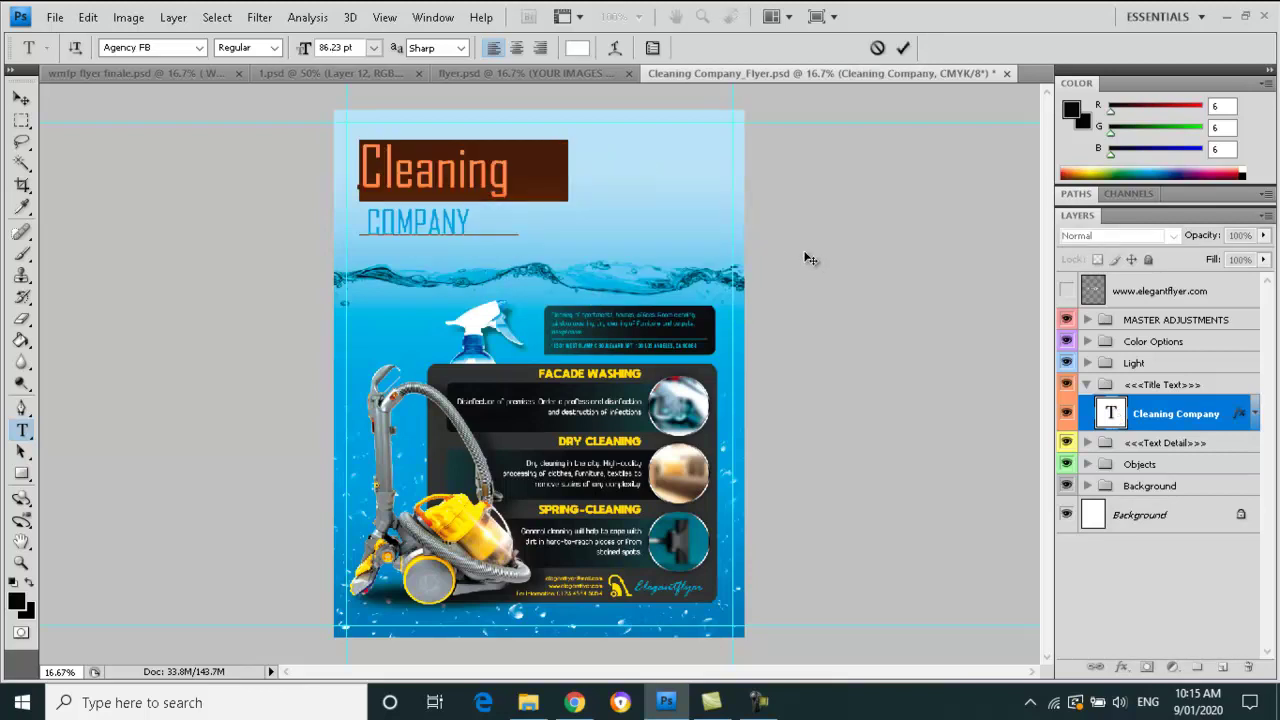
type("WMFP")
- Try Blackoak Std on both title lines, and settle on the Bernard MT Condensed font
left_click_drag(362, 163, 509, 220)
left_click(199, 52)
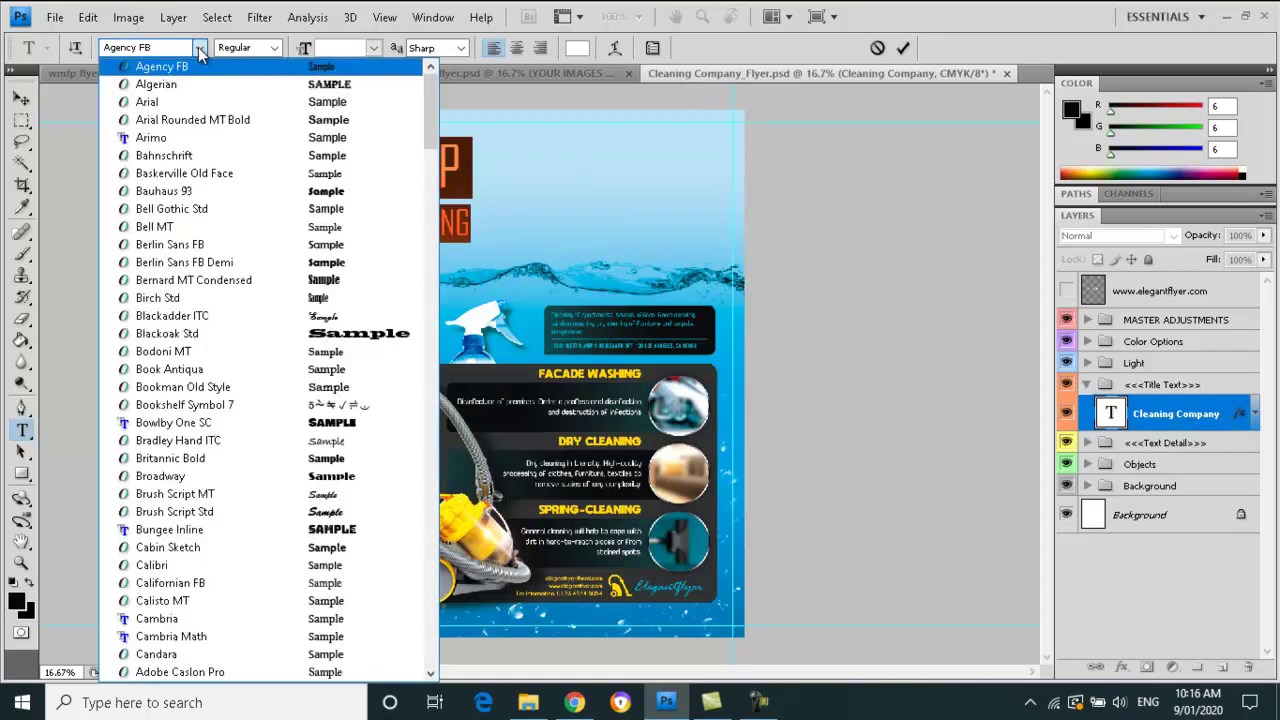
left_click(360, 334)
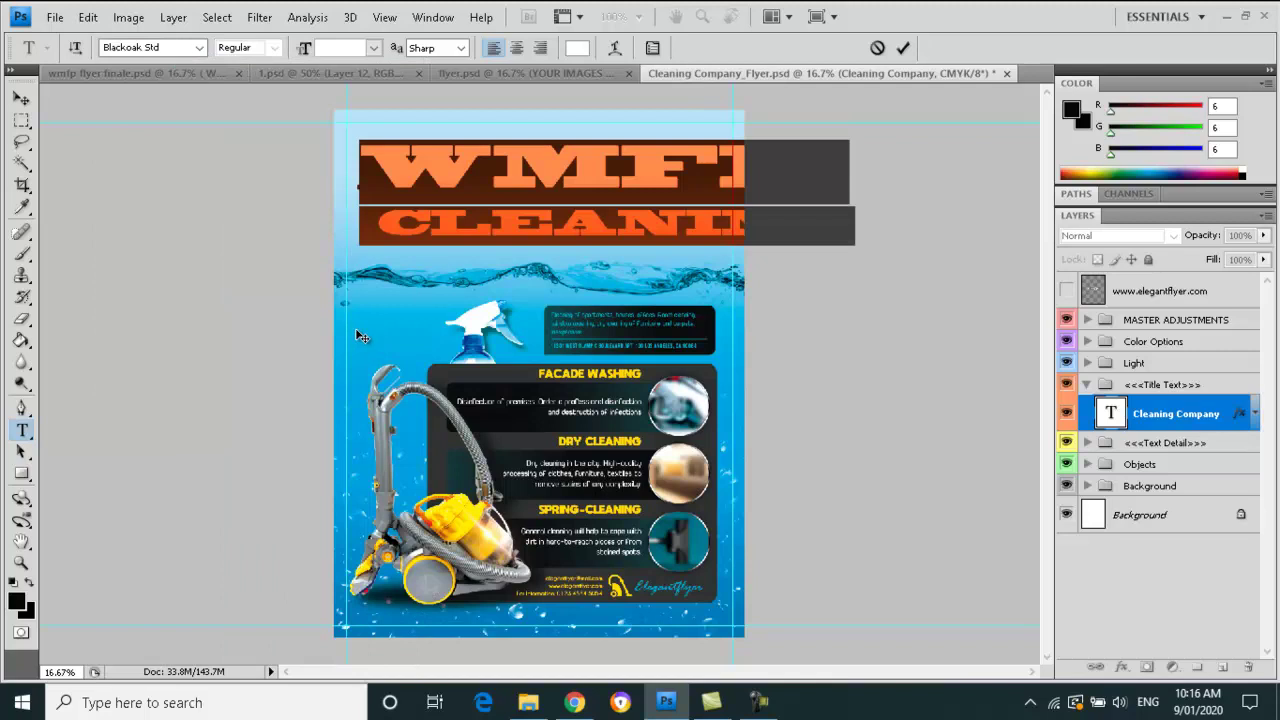
left_click(199, 48)
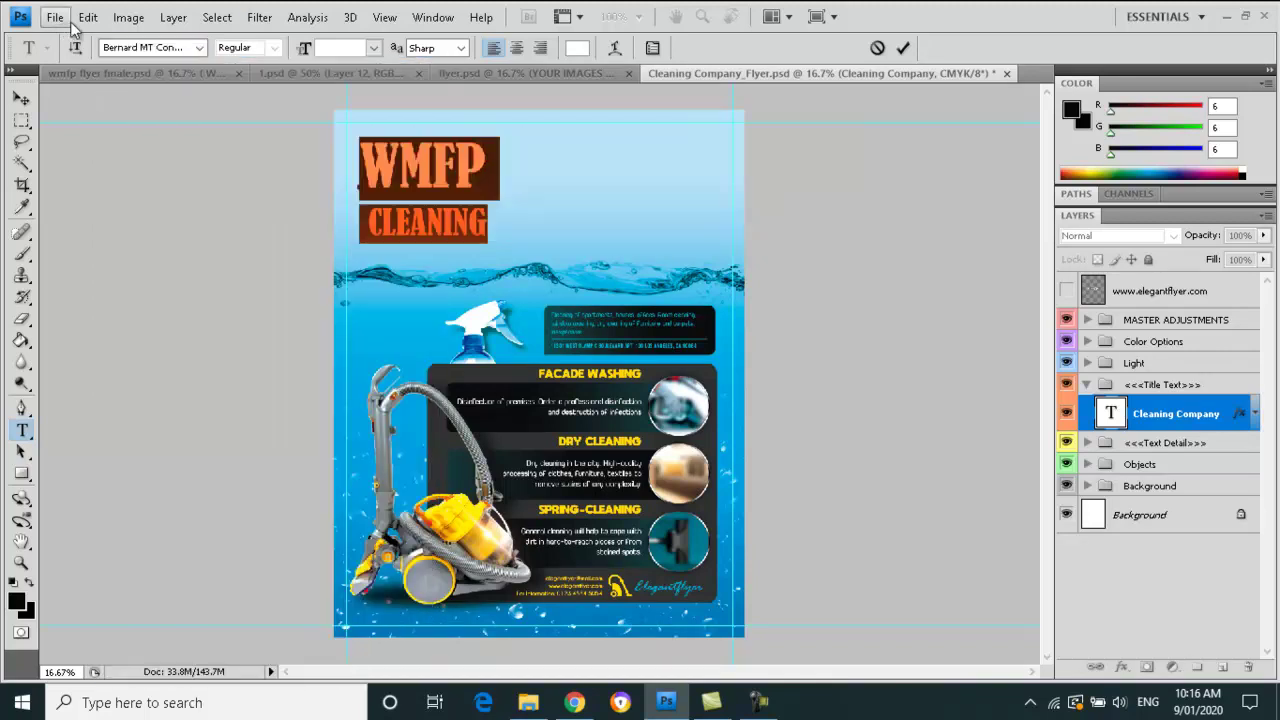
- Stretch the WMFP CLEANING title horizontally to about 196% width with Free Transform and apply the transformation
left_click(82, 17)
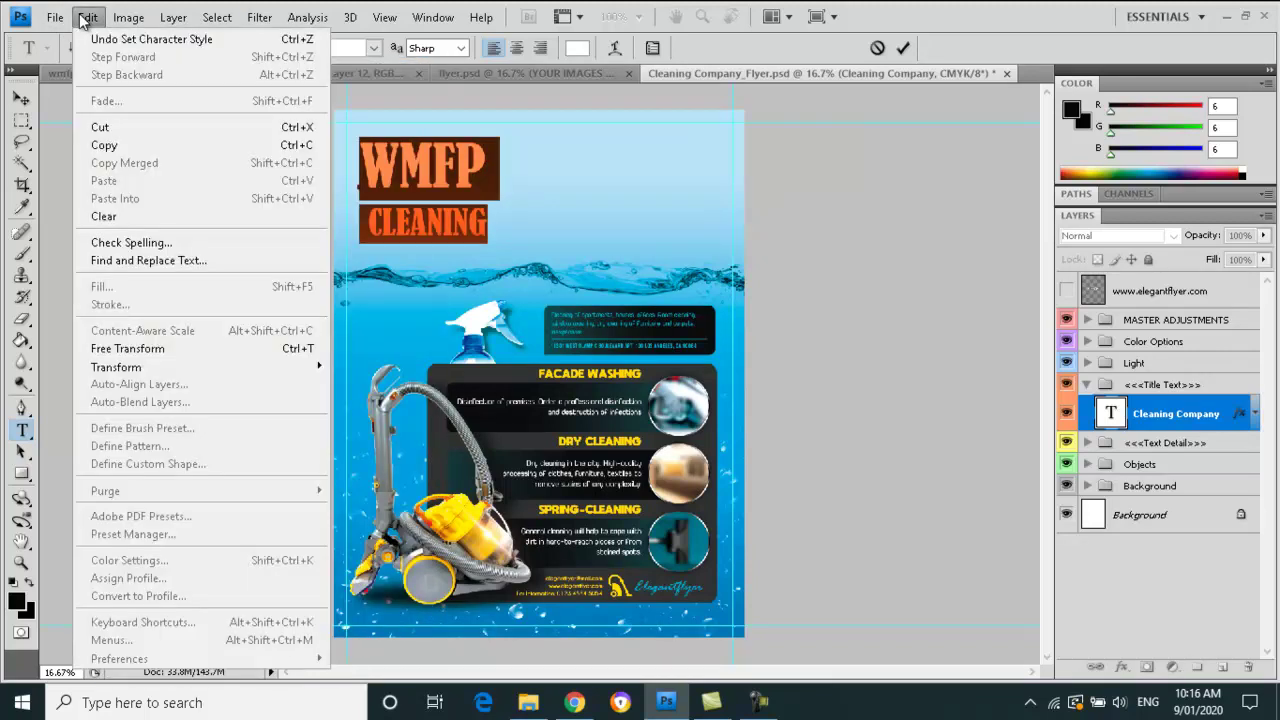
left_click(190, 348)
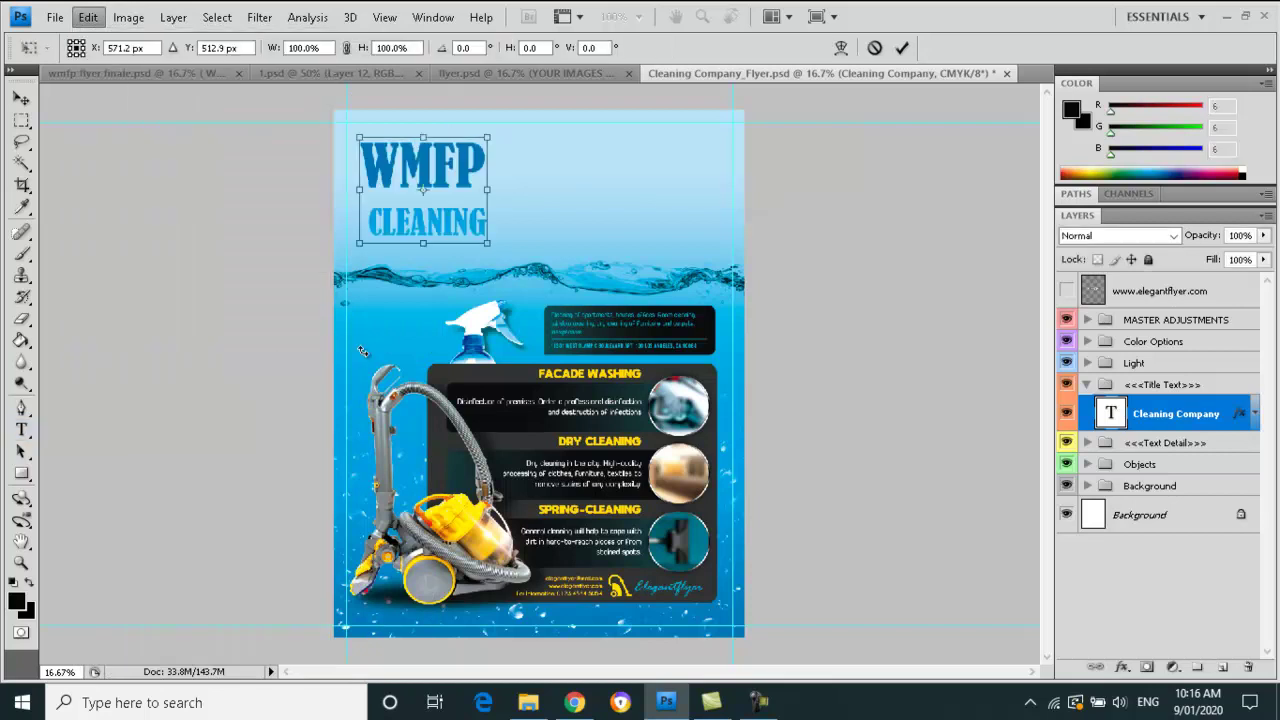
left_click_drag(489, 190, 608, 190)
left_click(21, 98)
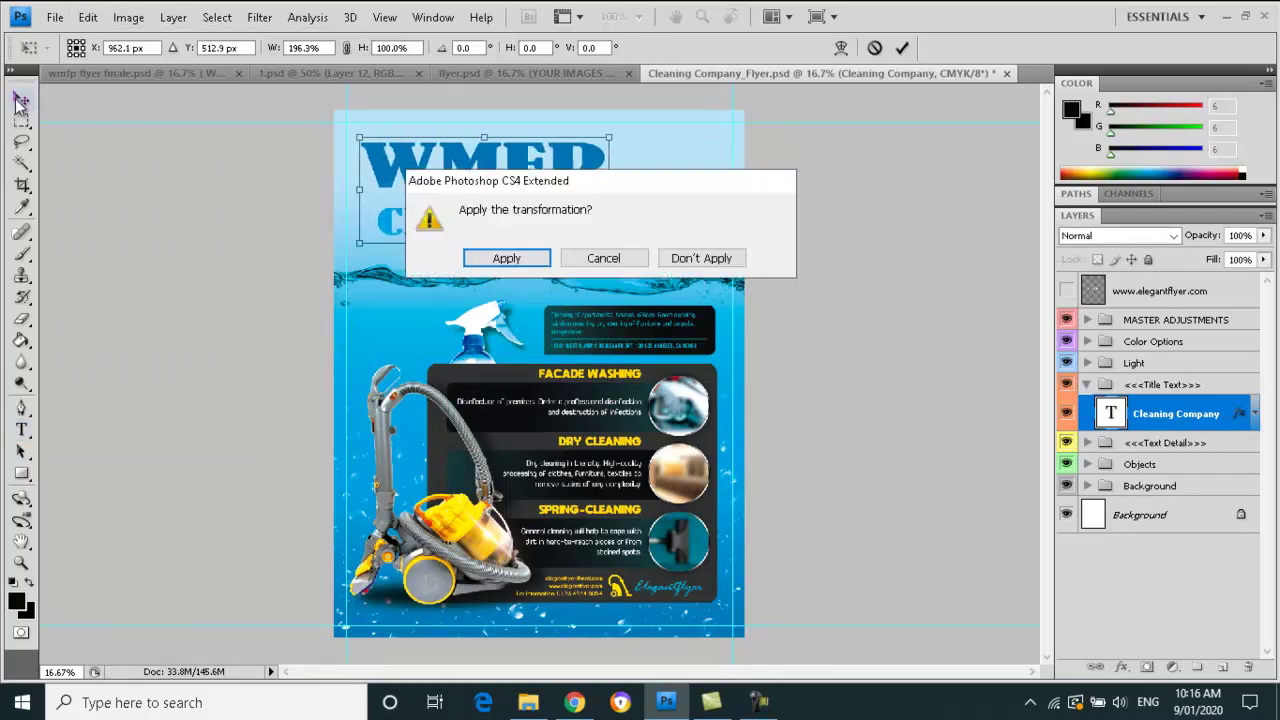
left_click(529, 262)
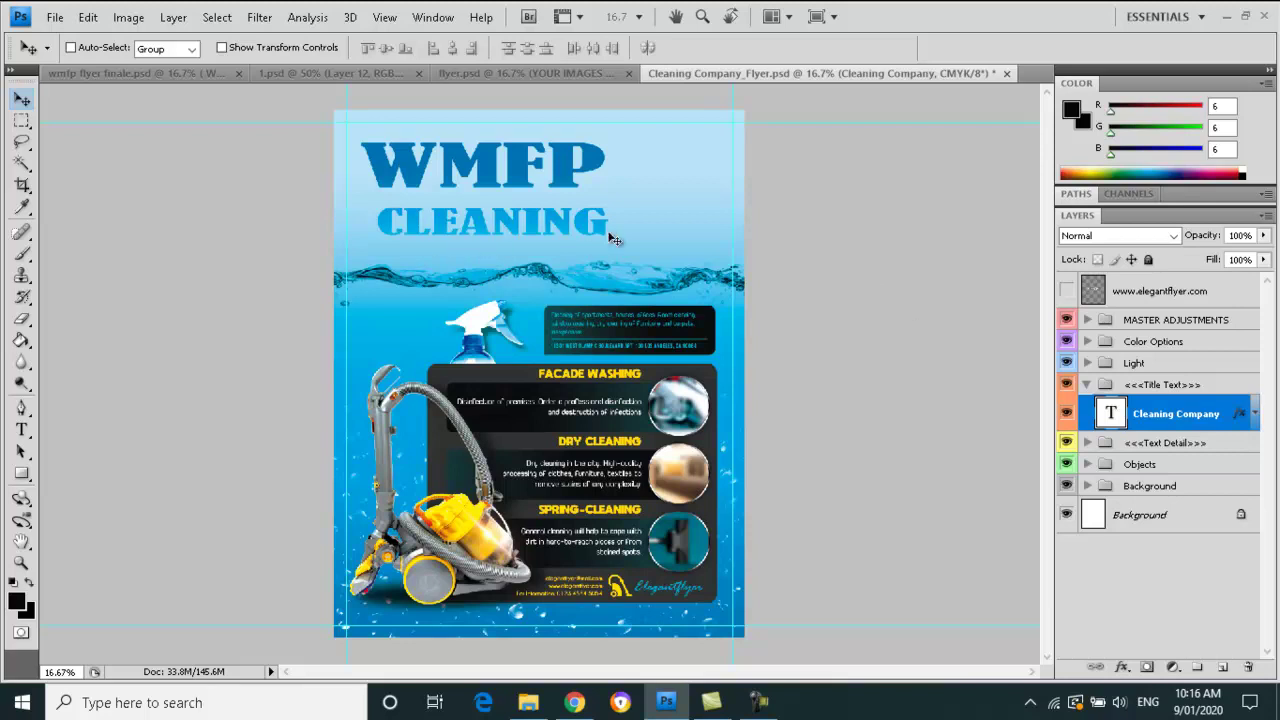
- Toggle the title layer's visibility, and do the same for the spring-cleaning layer in the Text Detail group
left_click(1067, 413)
left_click(1067, 413)
left_click(1088, 384)
left_click(1087, 406)
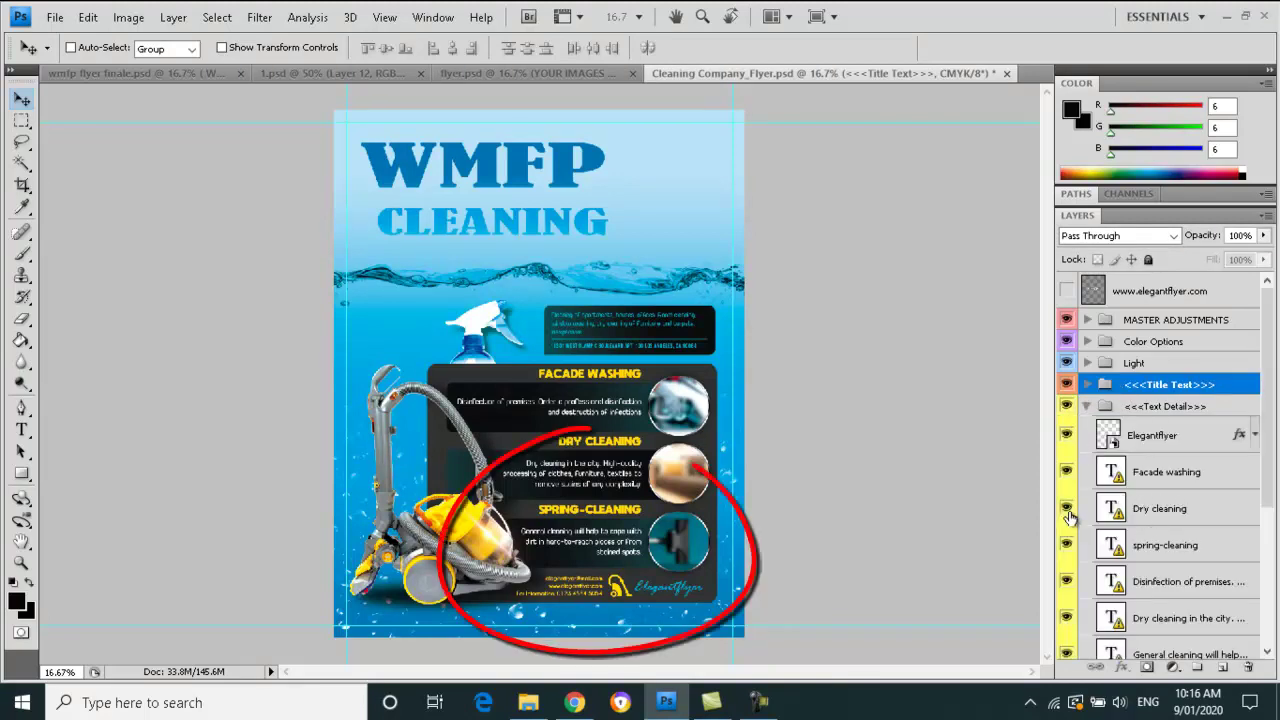
left_click(1068, 545)
left_click(1068, 545)
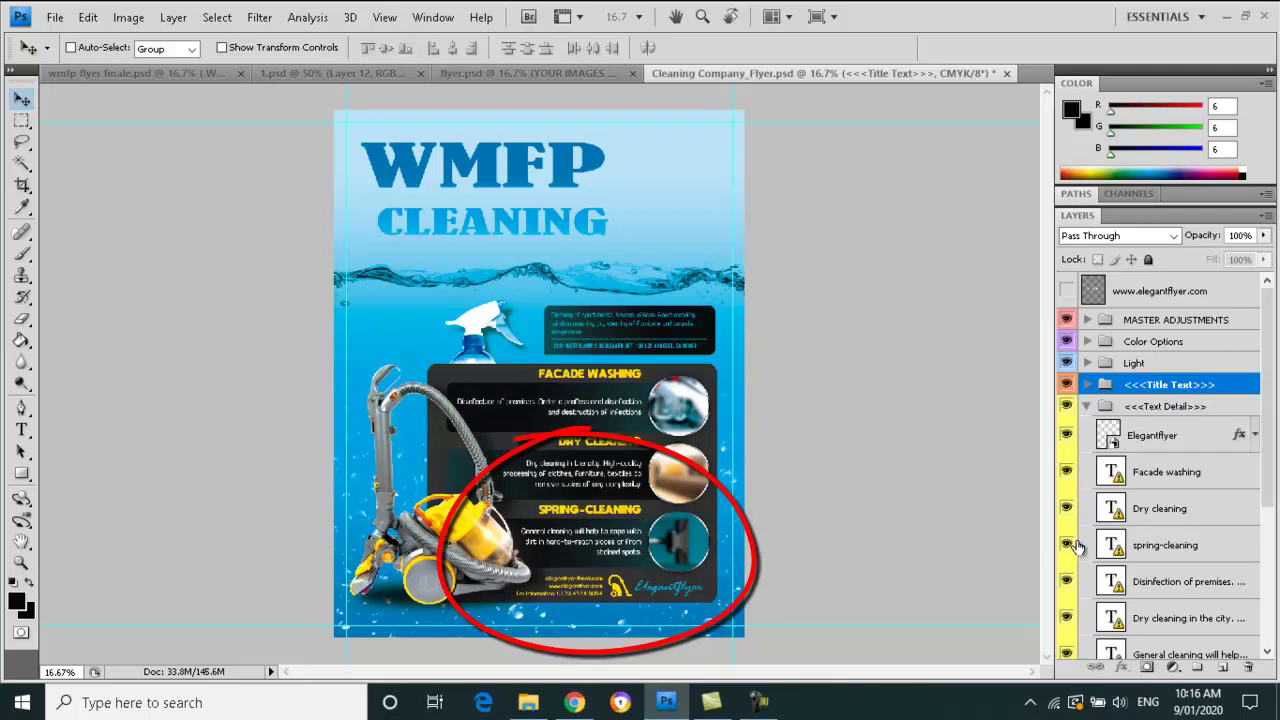
- Open the spring-cleaning heading for text editing with its missing font substituted, and collapse the Text Detail group
double_click(1110, 545)
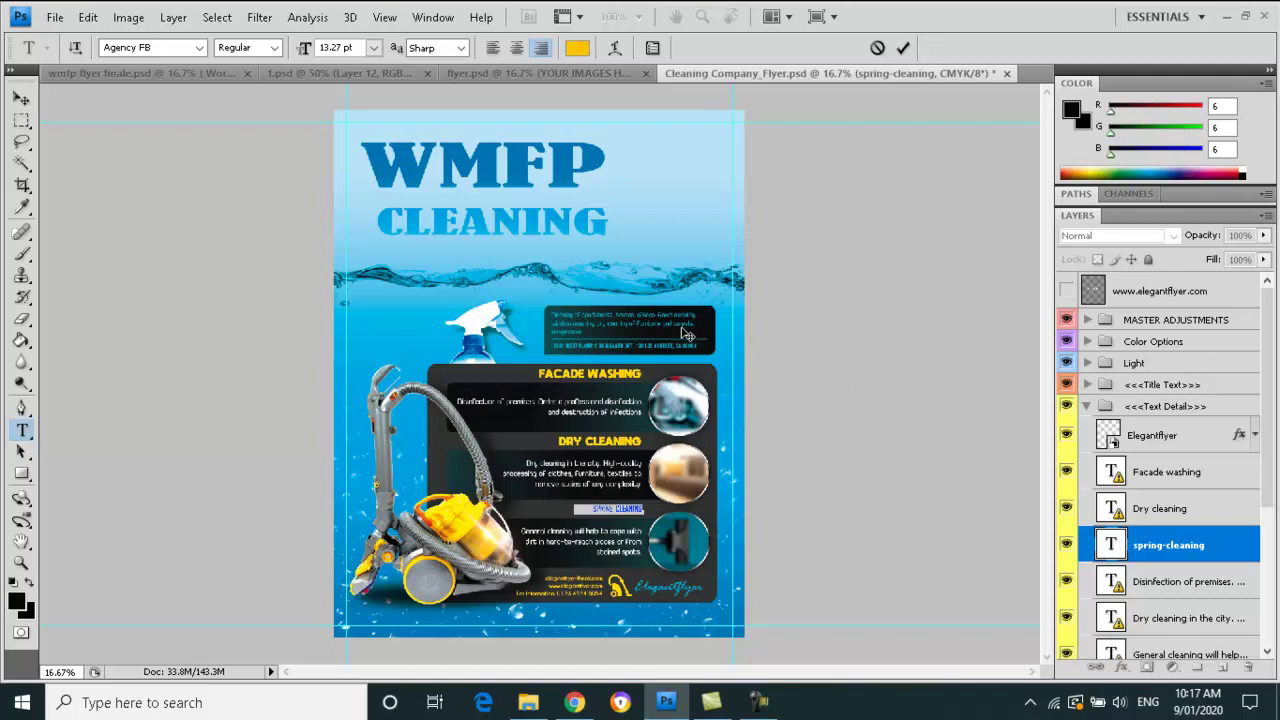
left_click(1087, 406)
- Expand the Objects group and hide and reshow the hoover and shadow layers to see what each contributes
left_click(1087, 428)
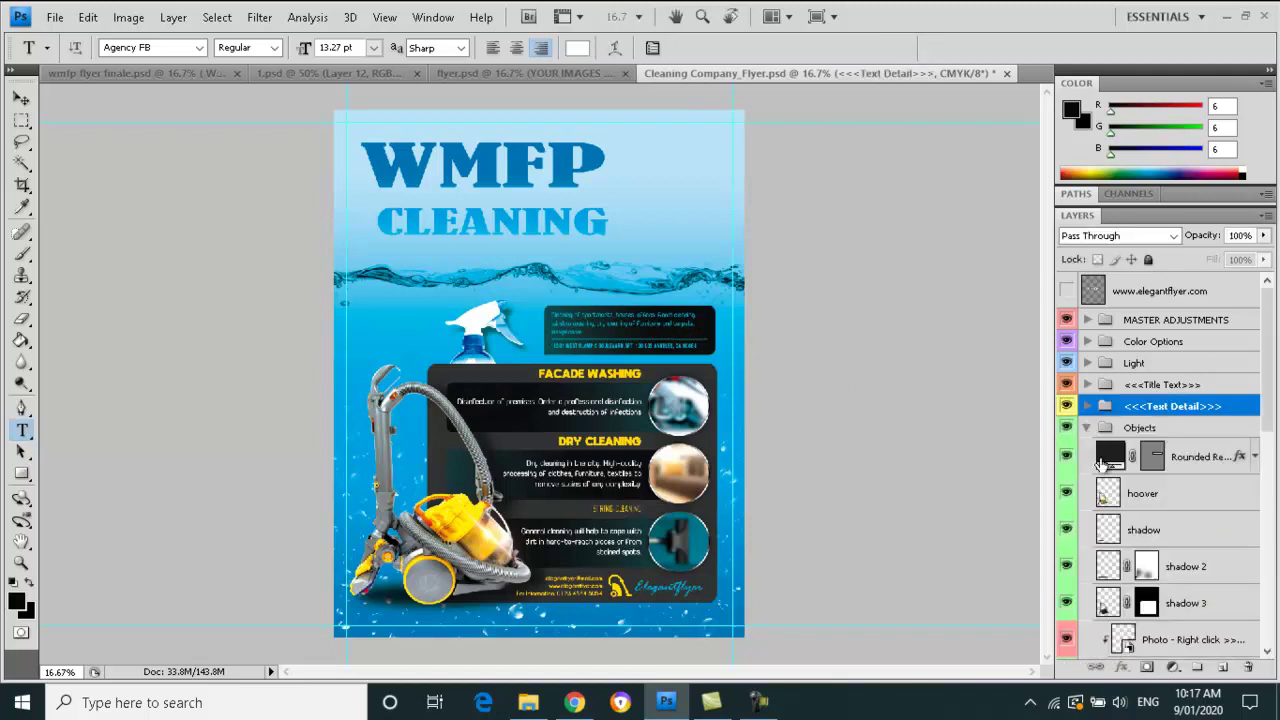
left_click(1066, 493)
left_click(1066, 493)
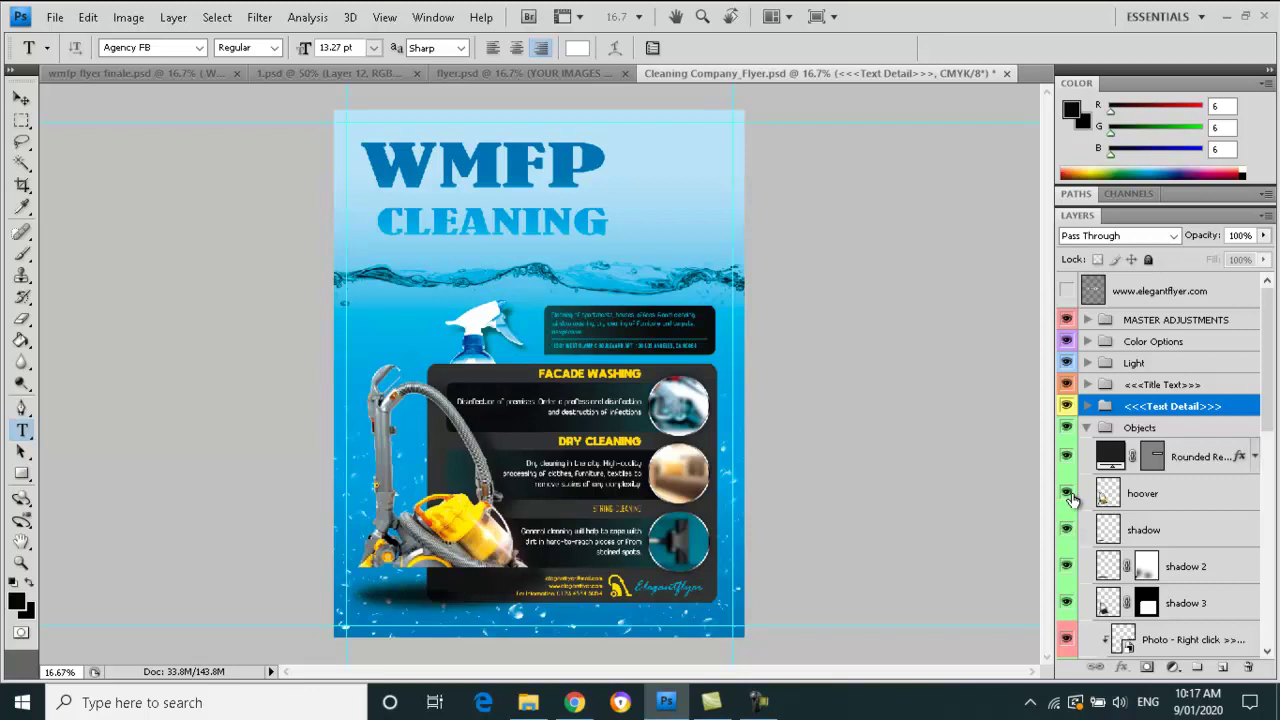
left_click(1066, 530)
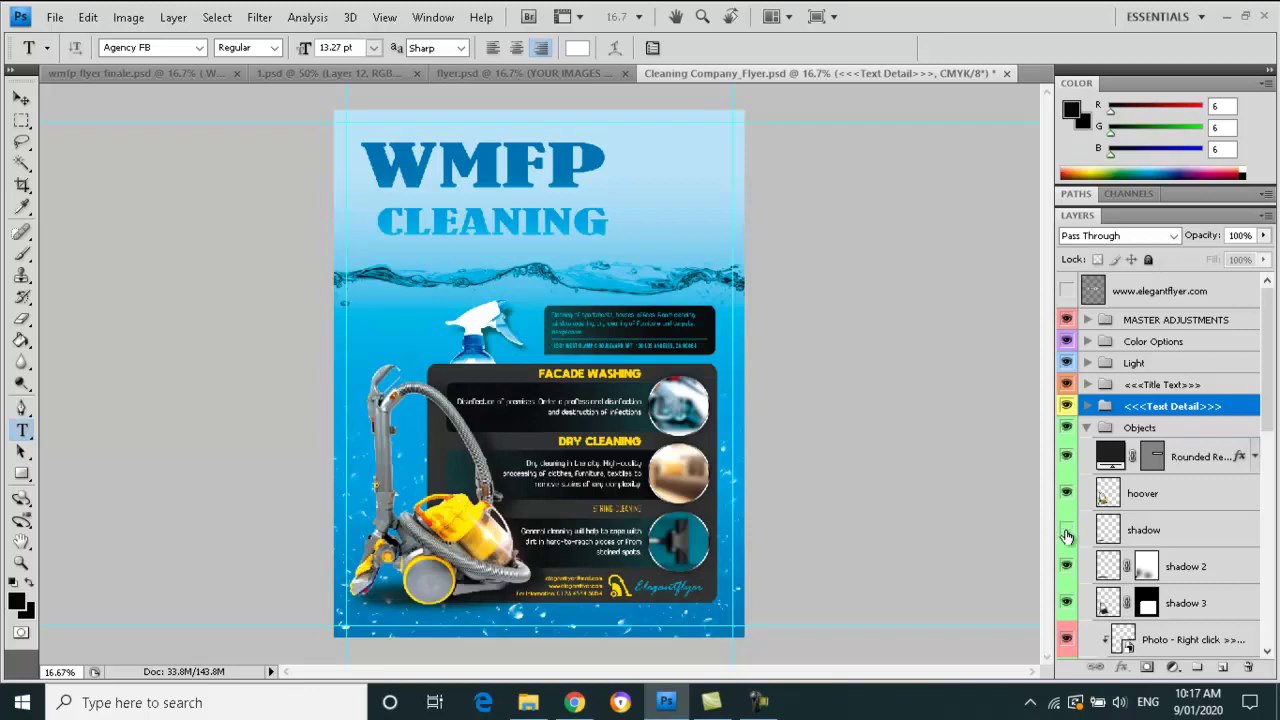
left_click(1066, 530)
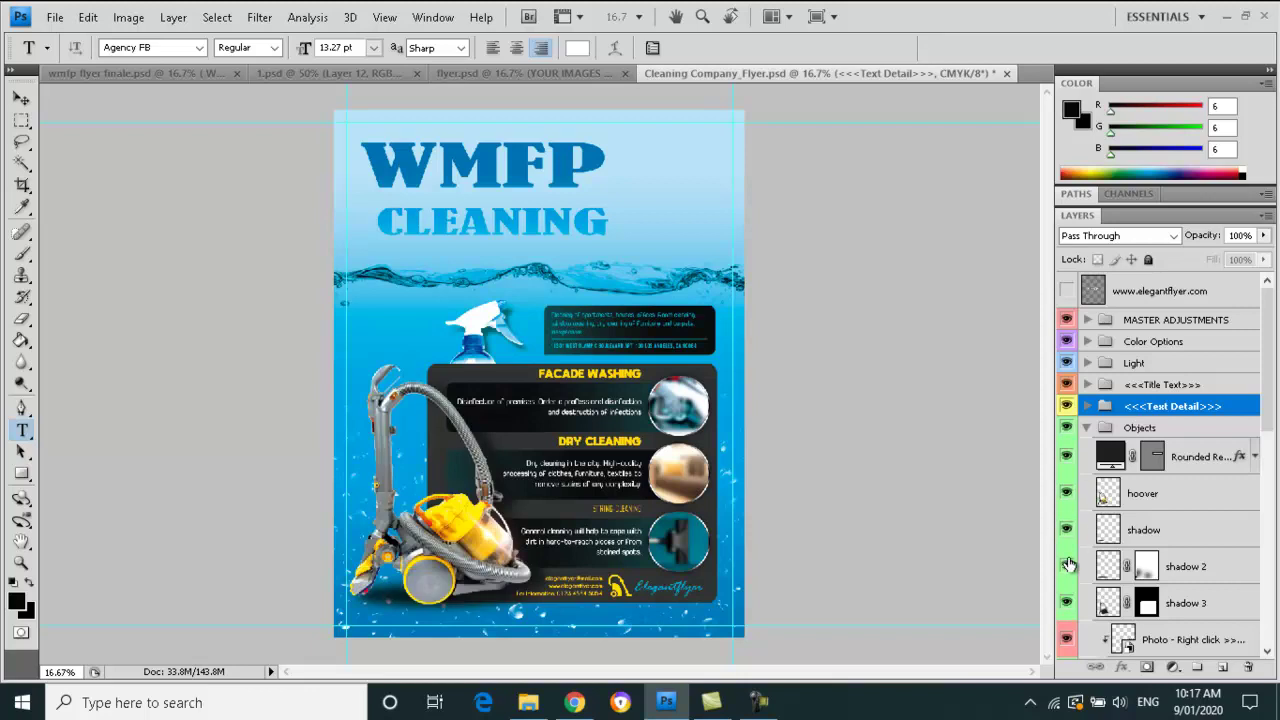
- Close Cleaning Company_Flyer.psd without saving its changes
left_click(1008, 75)
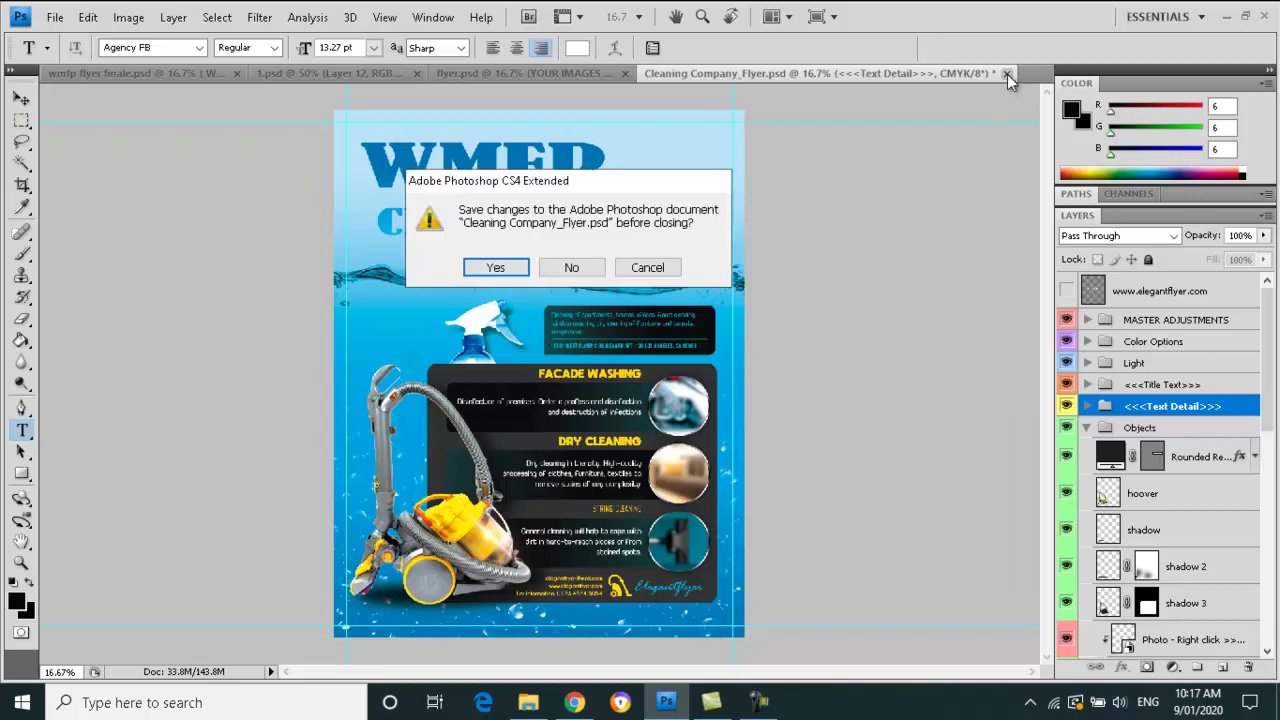
left_click(574, 267)
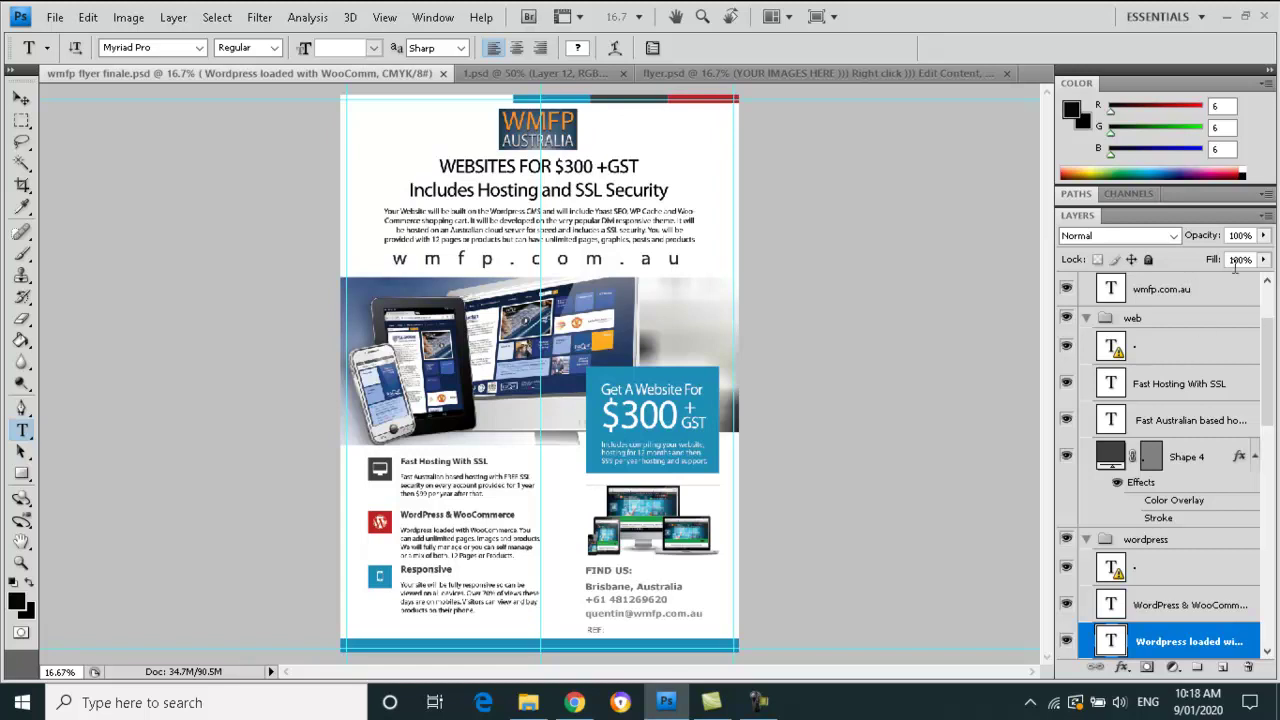
- Collapse the web, wordpress, lower Image, Adress, responsive and text layer groups in wmfp flyer finale.psd
left_click(1086, 318)
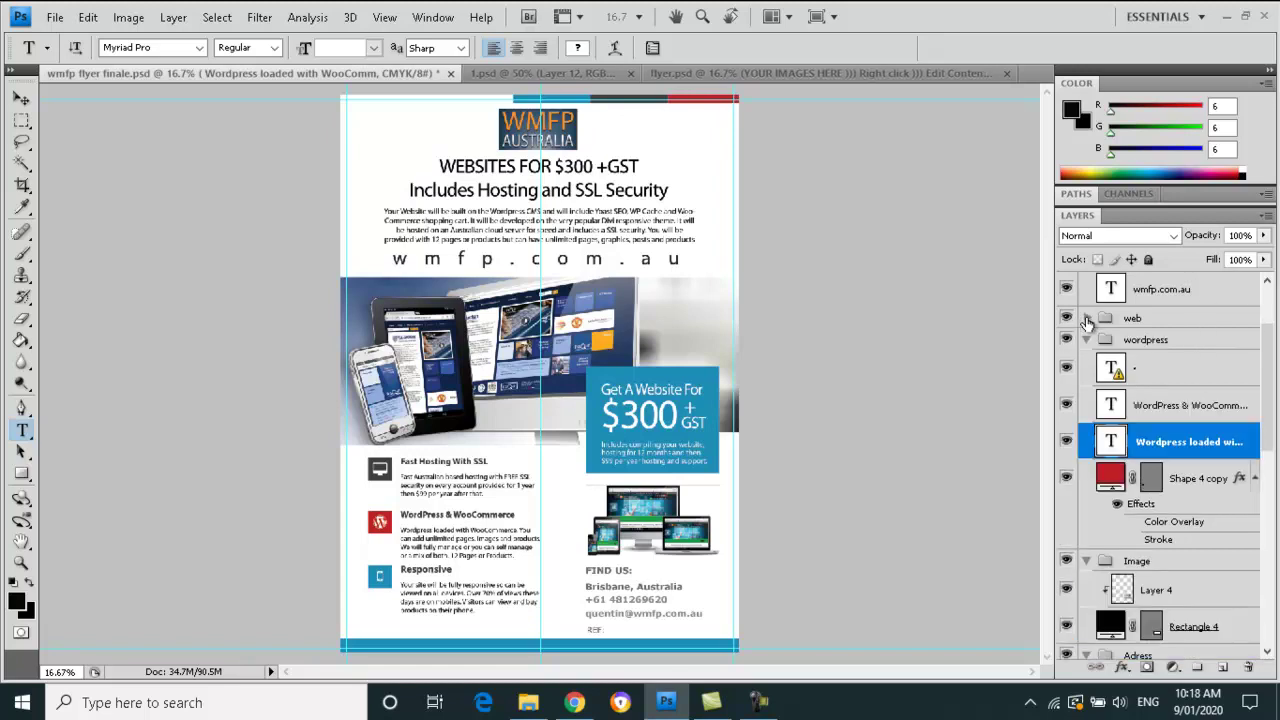
left_click(1086, 340)
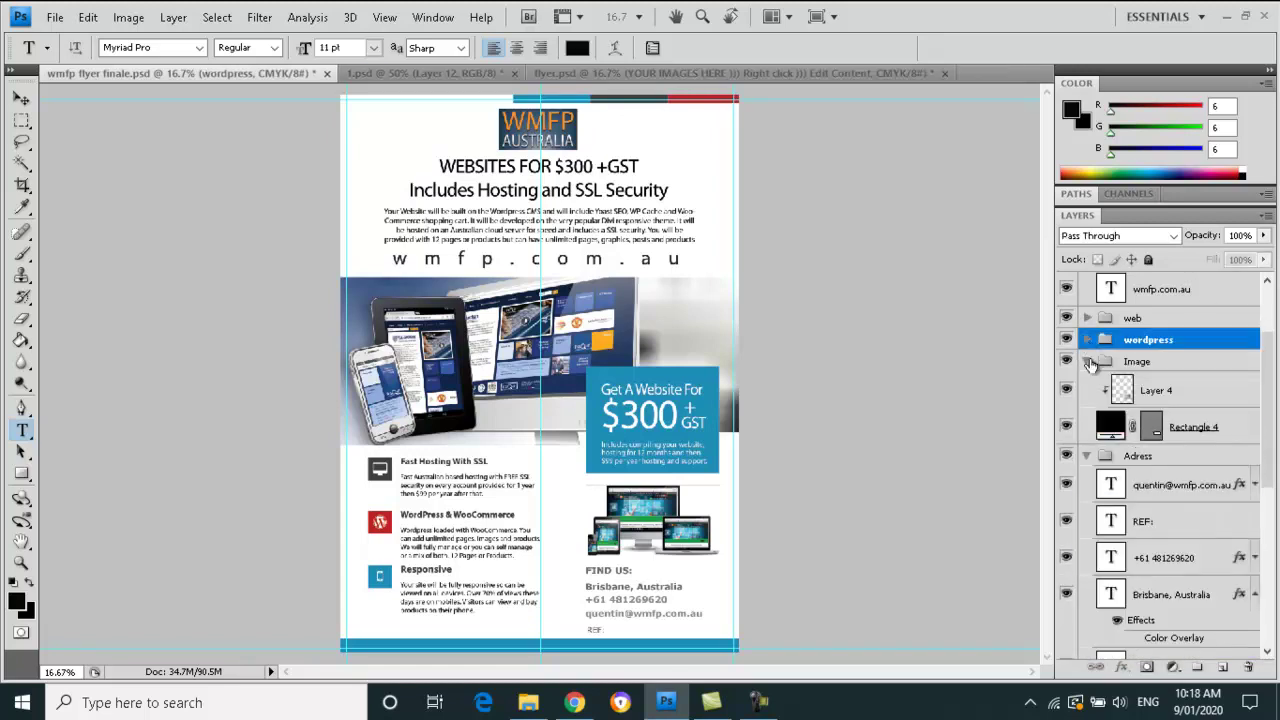
left_click(1088, 362)
left_click(1086, 383)
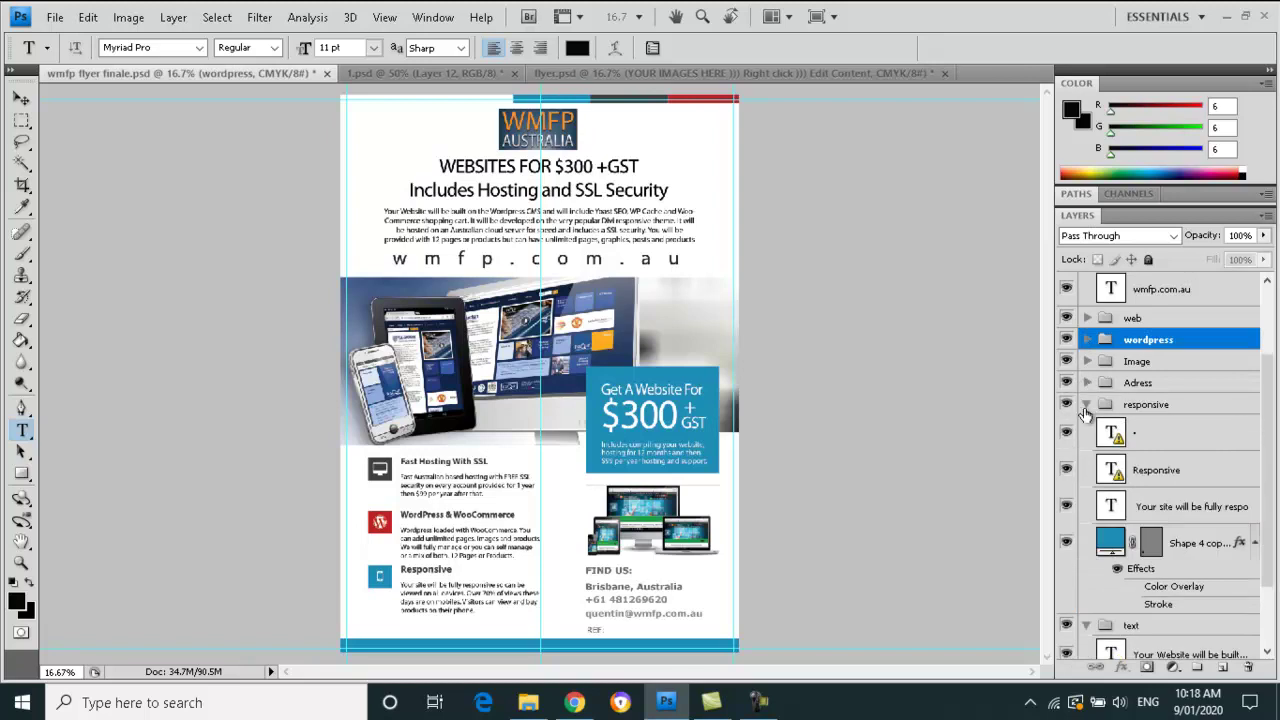
left_click(1087, 406)
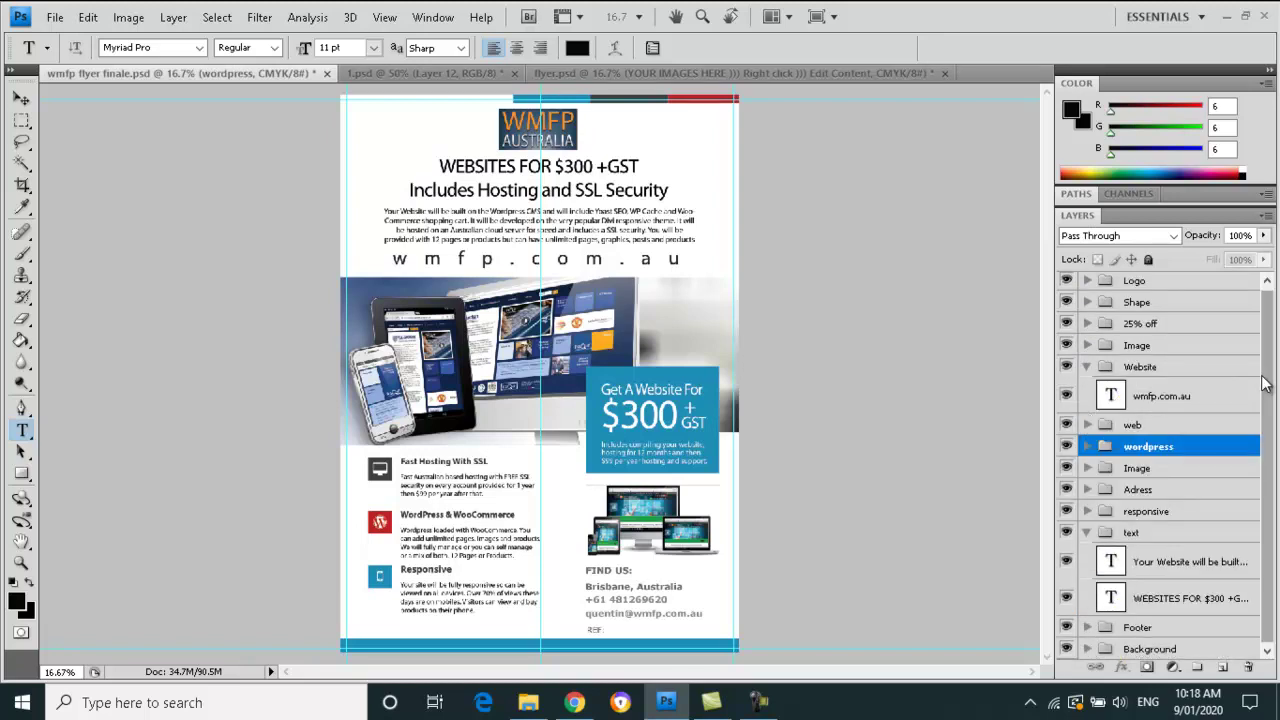
left_click(1087, 534)
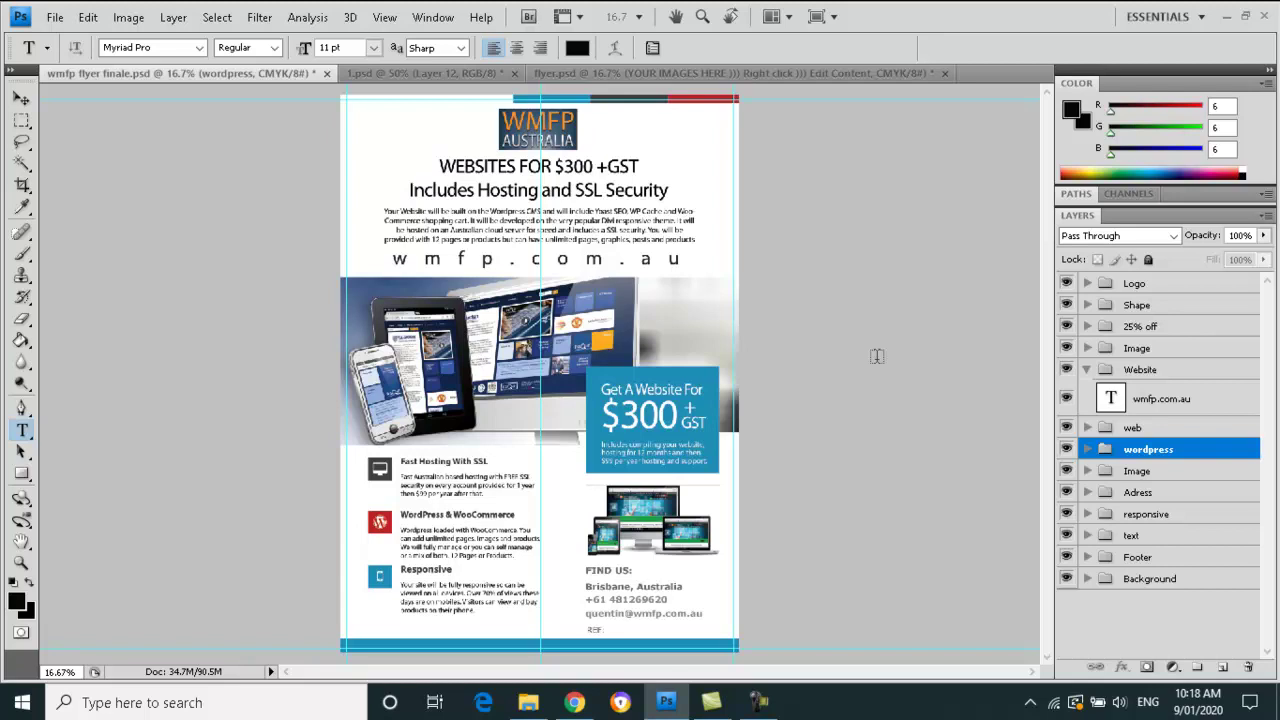
- Expand the flyer's Logo group and open wmfplarge-logo (1).png as the replacement logo
left_click(1087, 283)
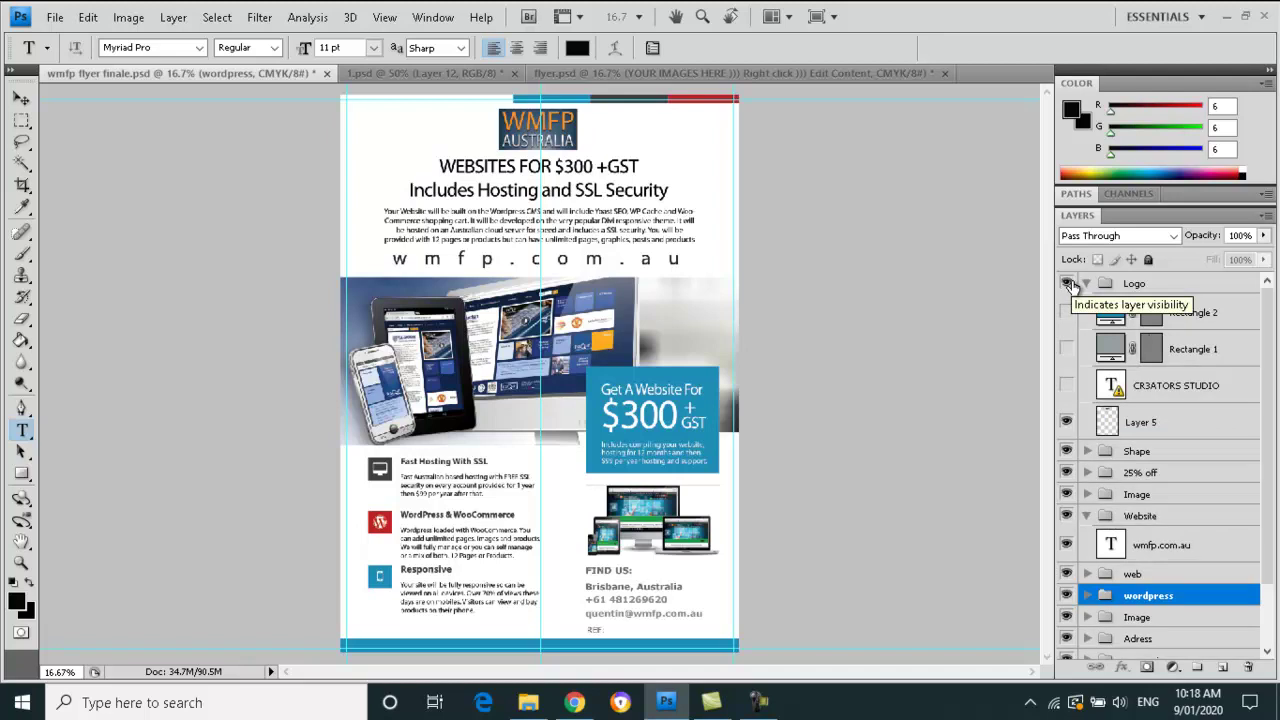
left_click(57, 19)
left_click(75, 50)
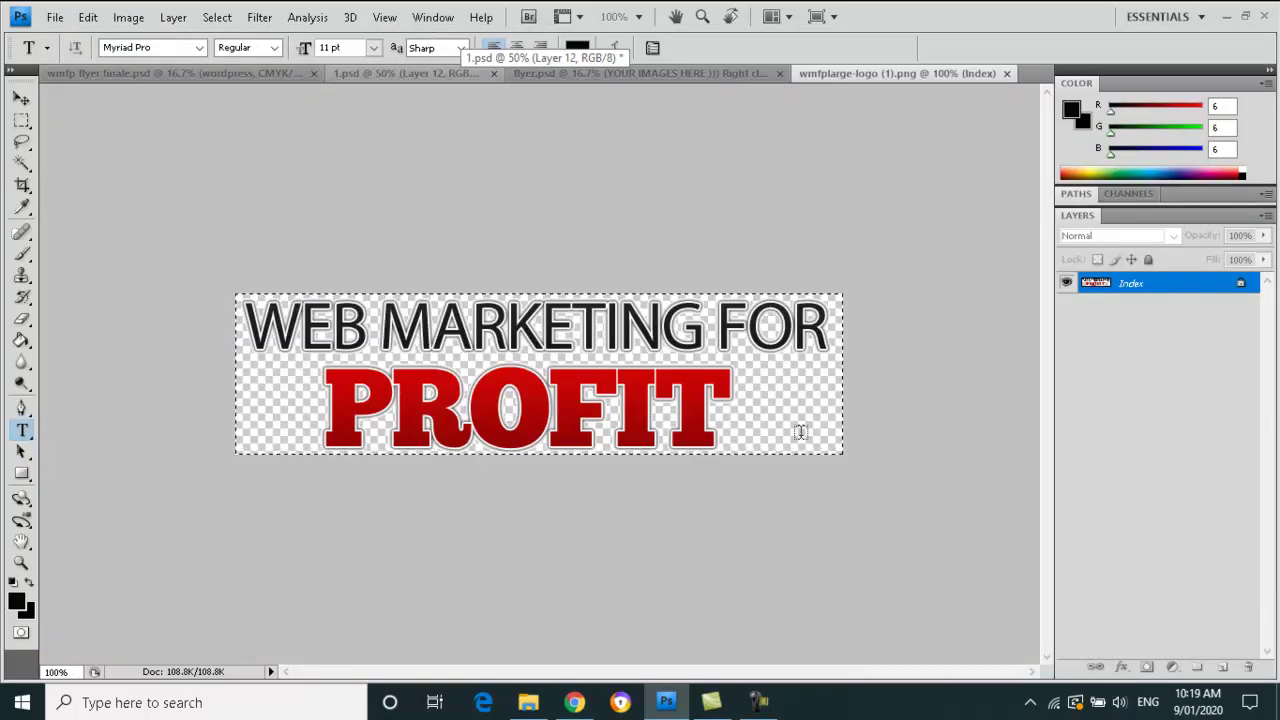
- Paste the Web Marketing For Profit logo into wmfp flyer finale.psd and move it above the WEBSITES FOR $300 +GST heading
key("ctrl+Tab")
key("ctrl+v")
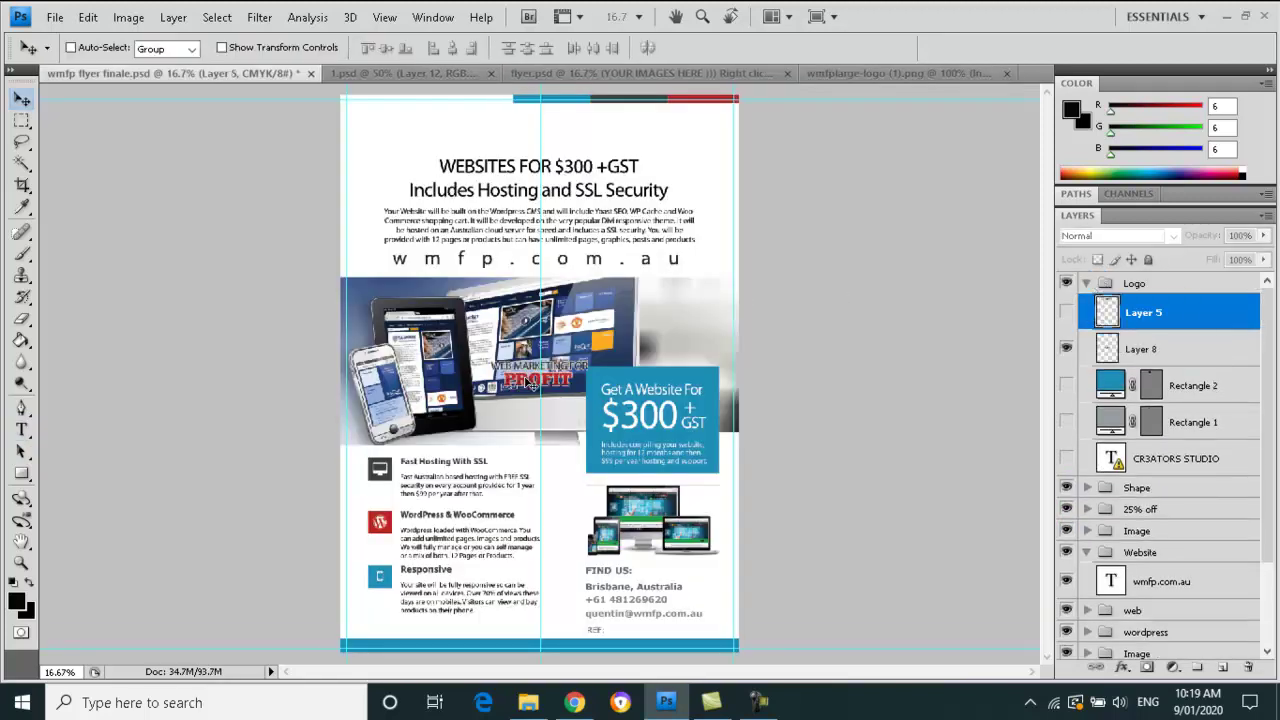
left_click_drag(526, 376, 526, 138)
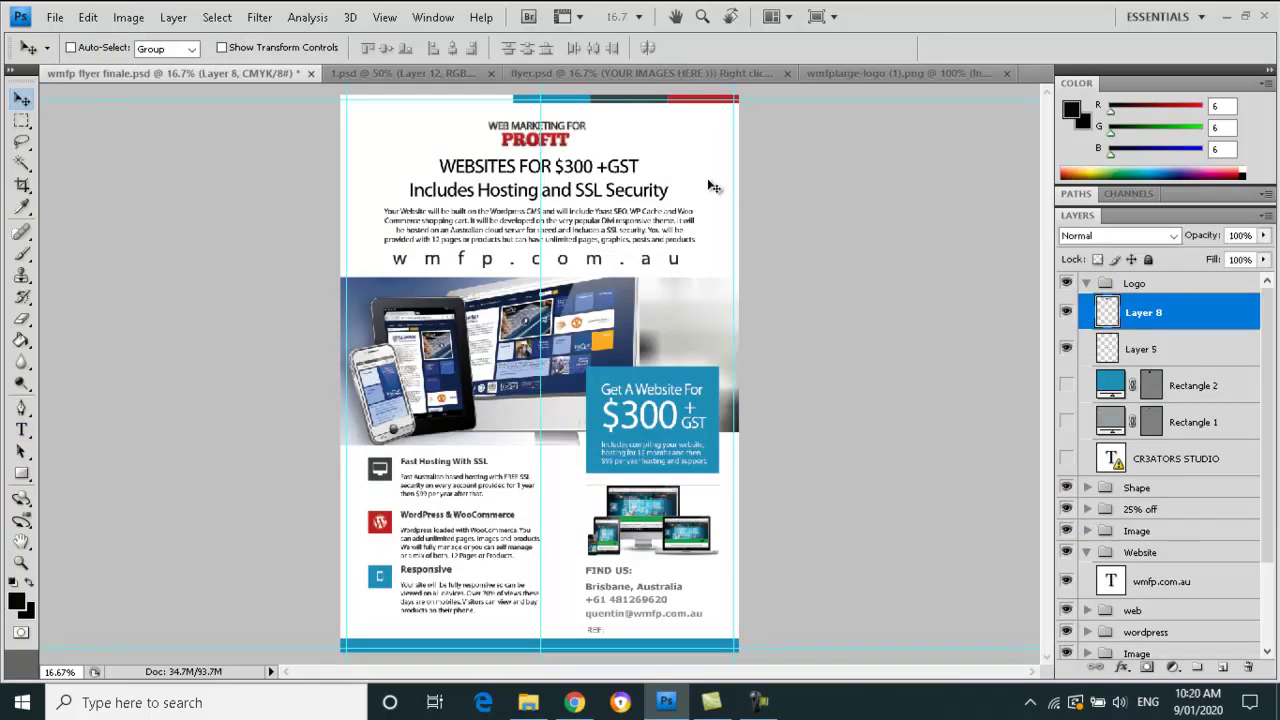
- Scale the pasted logo to about 193% width and 183% height so it spans the heading's width
left_click(89, 18)
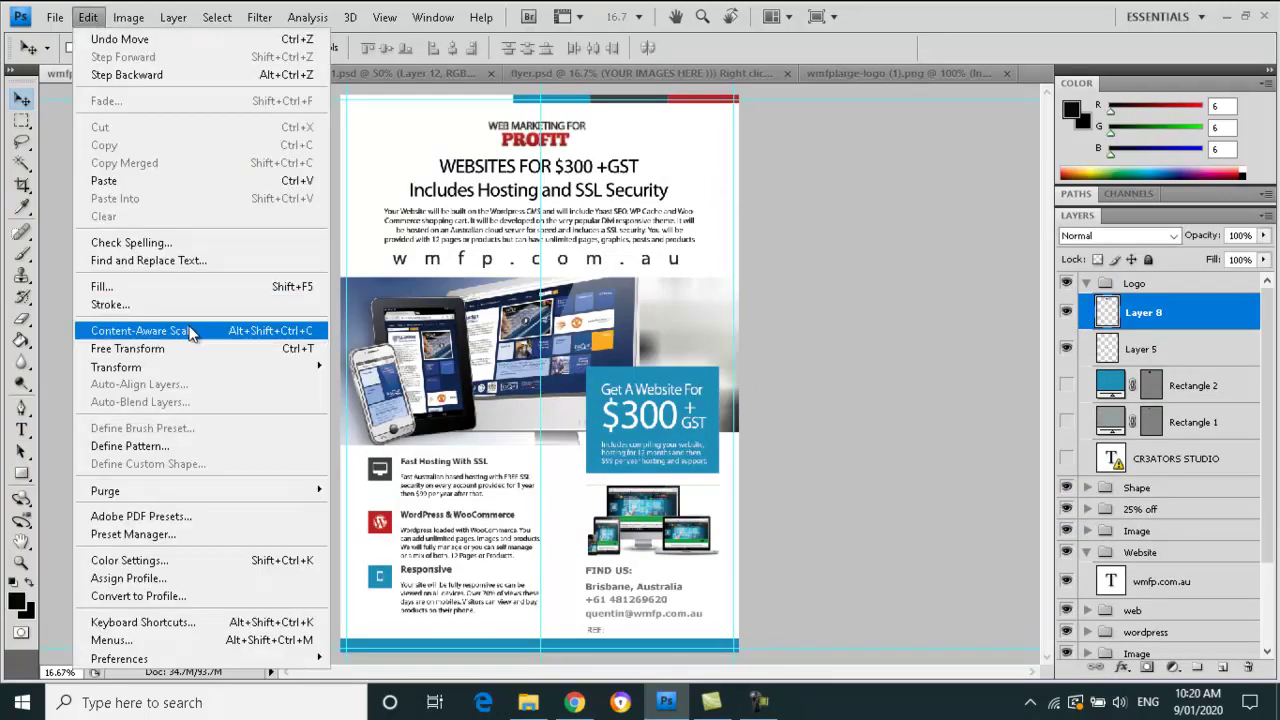
mouse_move(184, 366)
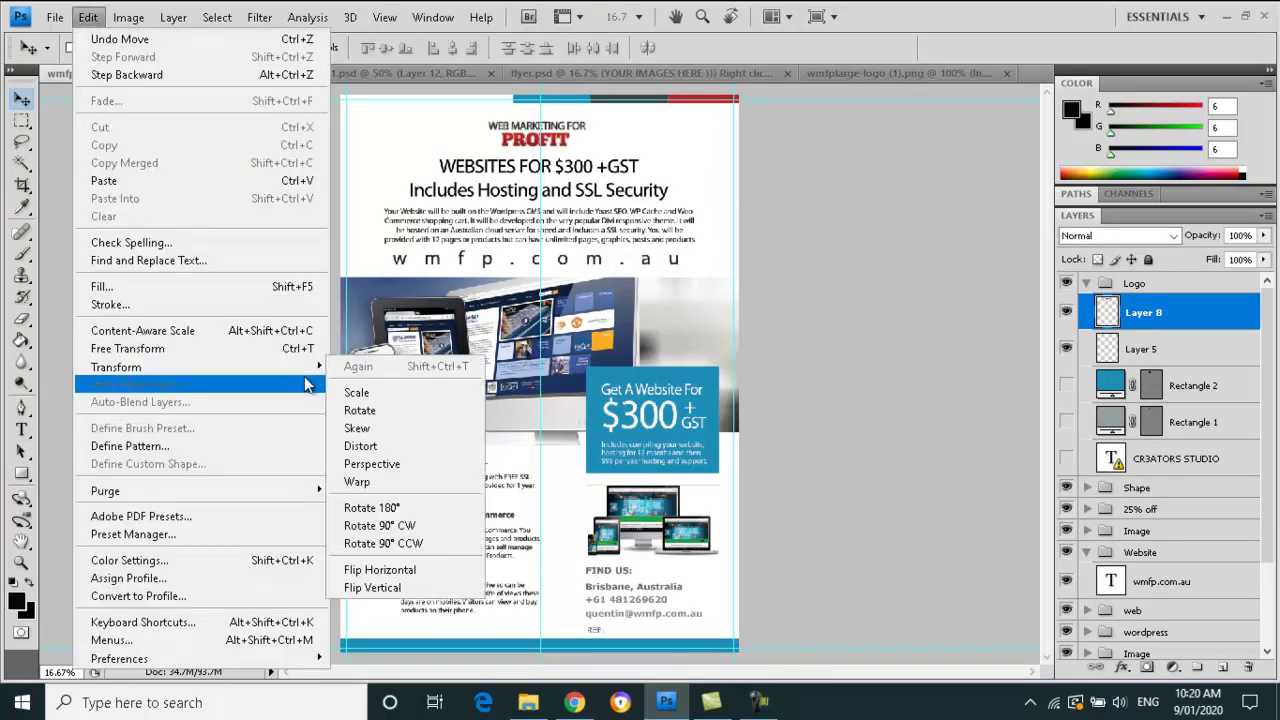
left_click(374, 390)
left_click_drag(488, 147, 443, 158)
left_click_drag(587, 121, 634, 110)
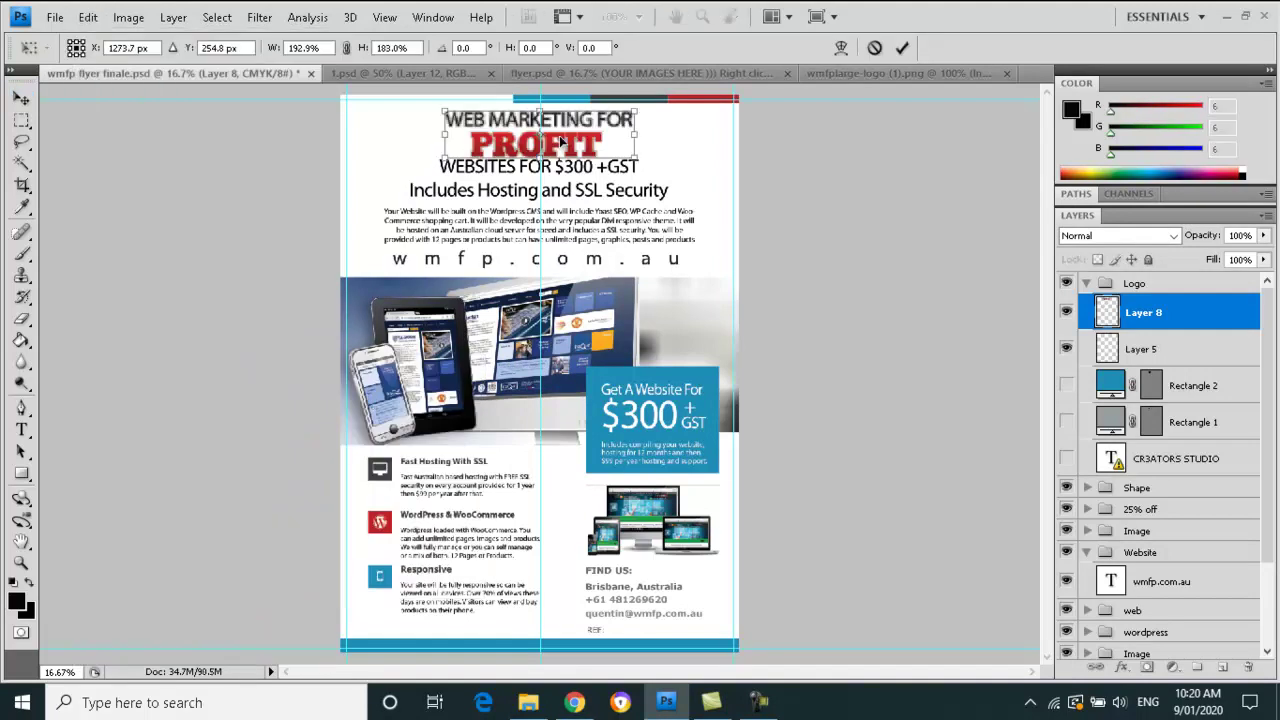
- Nudge the scaled logo up about 30 px, clear of the heading, and apply the transform
left_click_drag(558, 139, 555, 138)
key("Up")
key("Up")
key("Up")
key("Up")
key("Up")
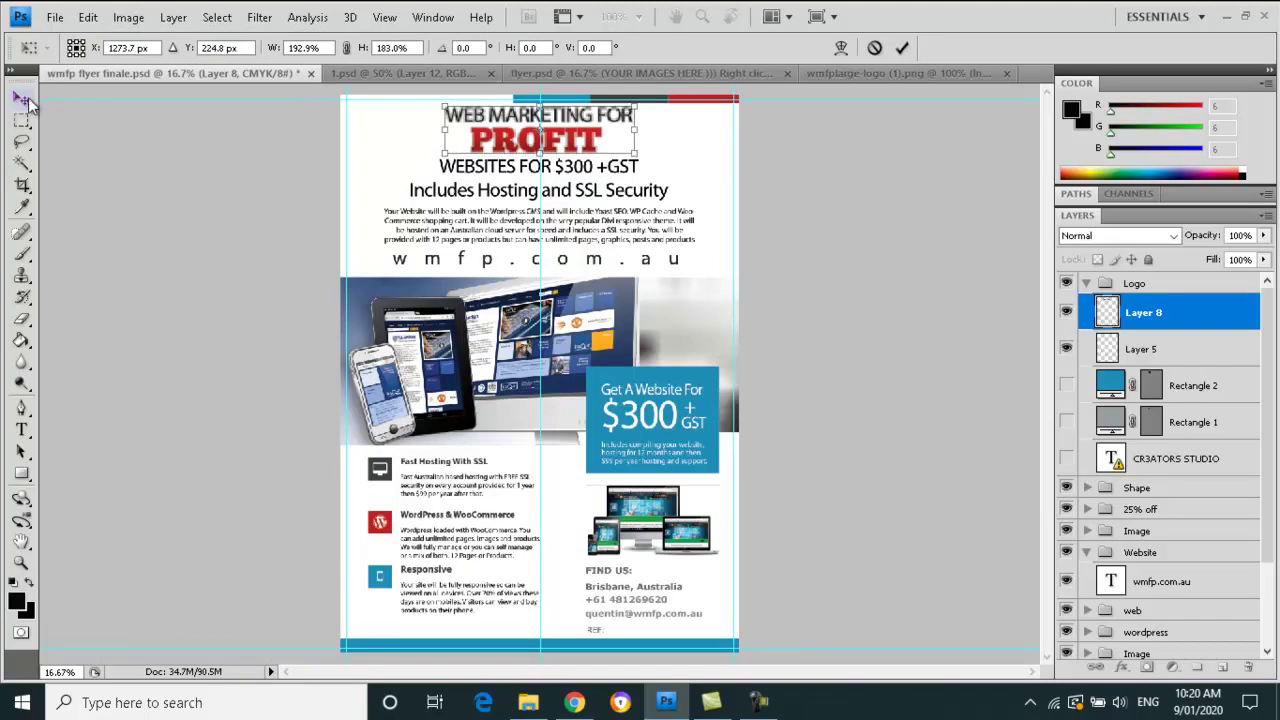
key("Return")
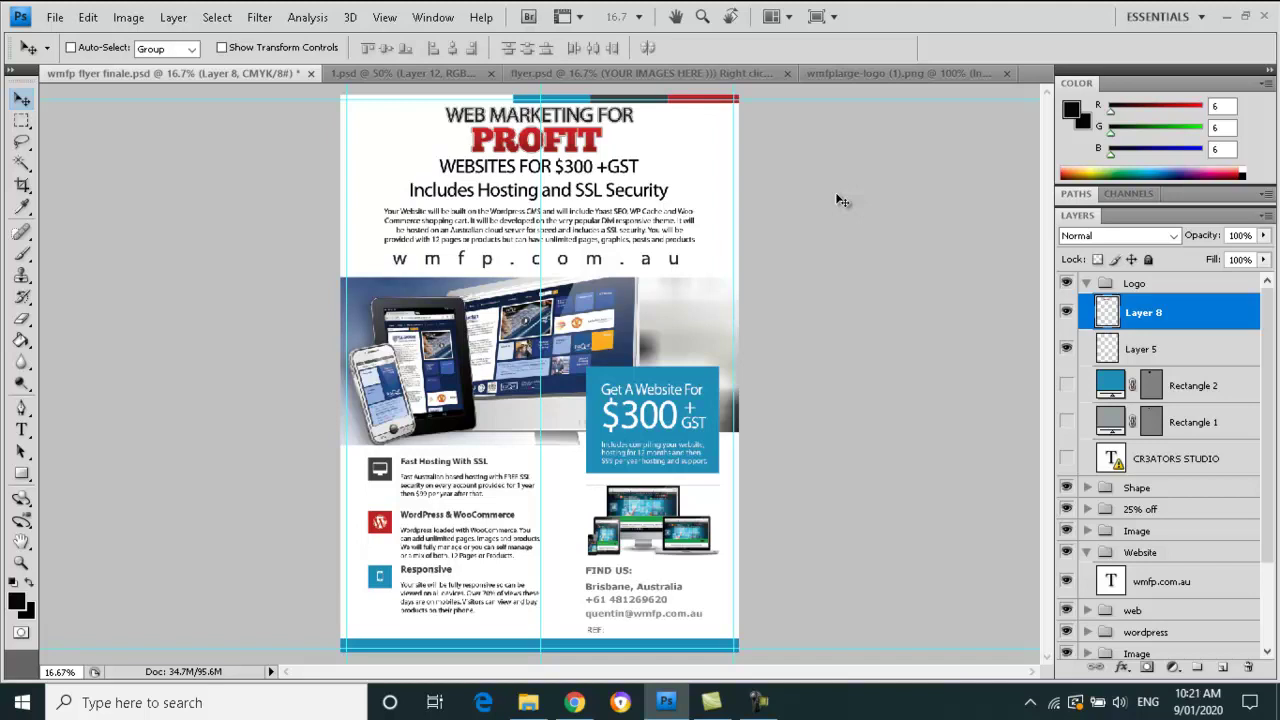
- Close wmfp flyer finale.psd and save its changes
left_click(311, 74)
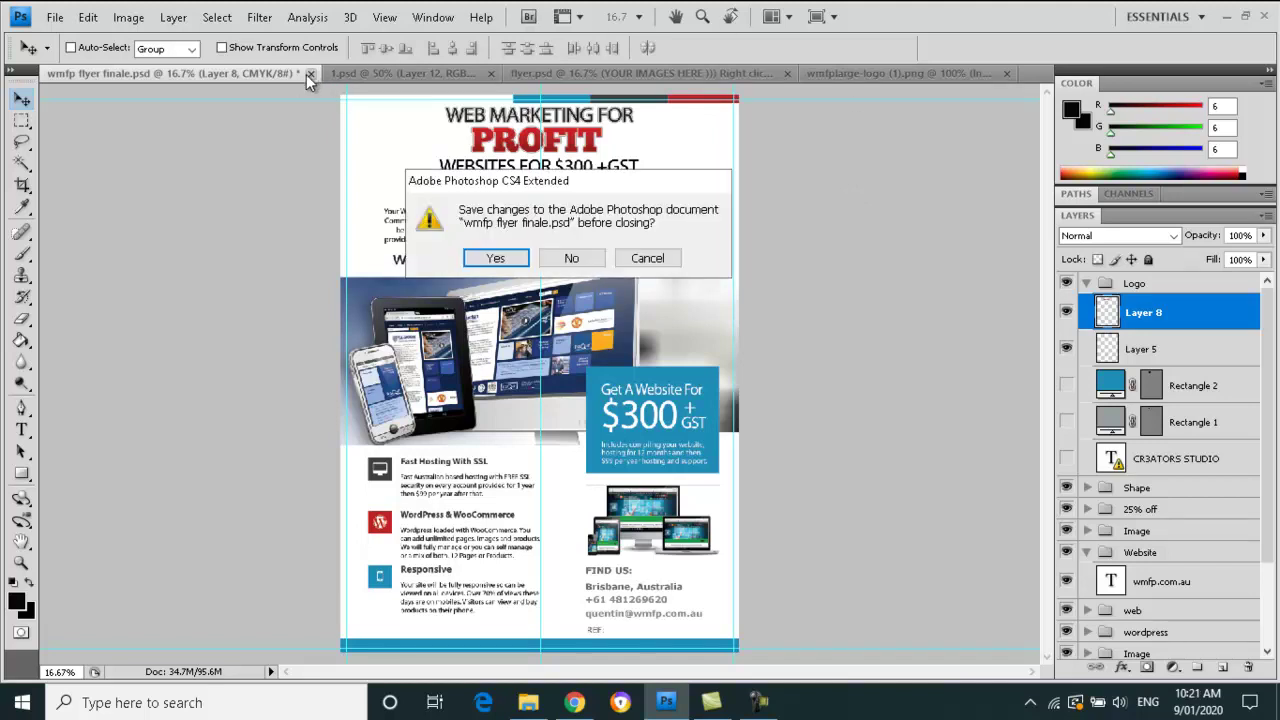
left_click(486, 257)
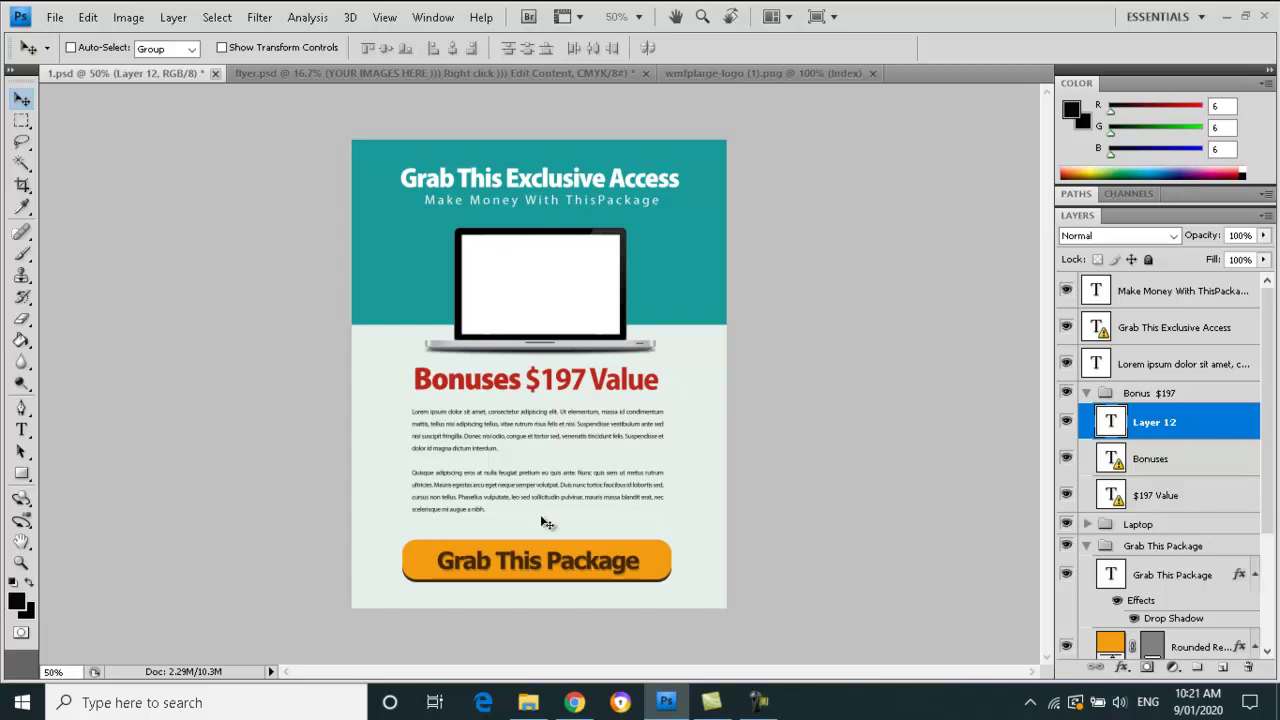
- Collapse the Bonus $197, Grab This Package and Background layer groups in 1.psd
left_click(1088, 393)
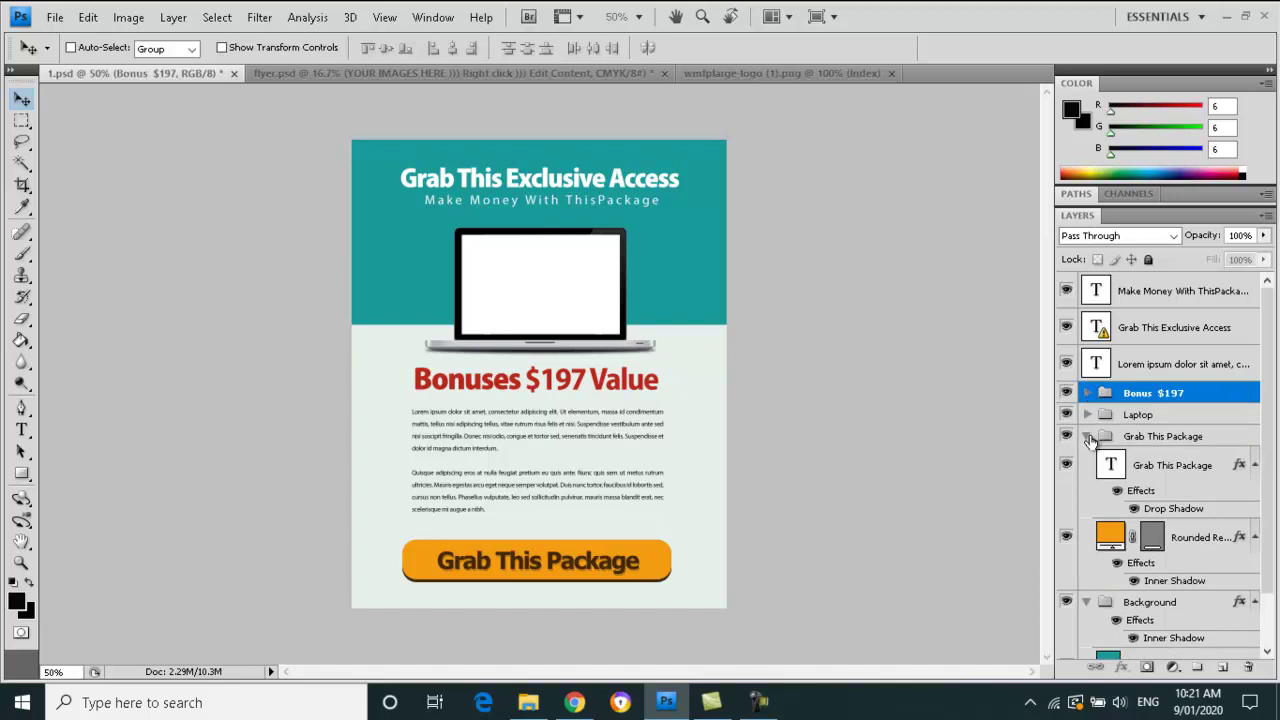
left_click(1087, 437)
left_click(1086, 460)
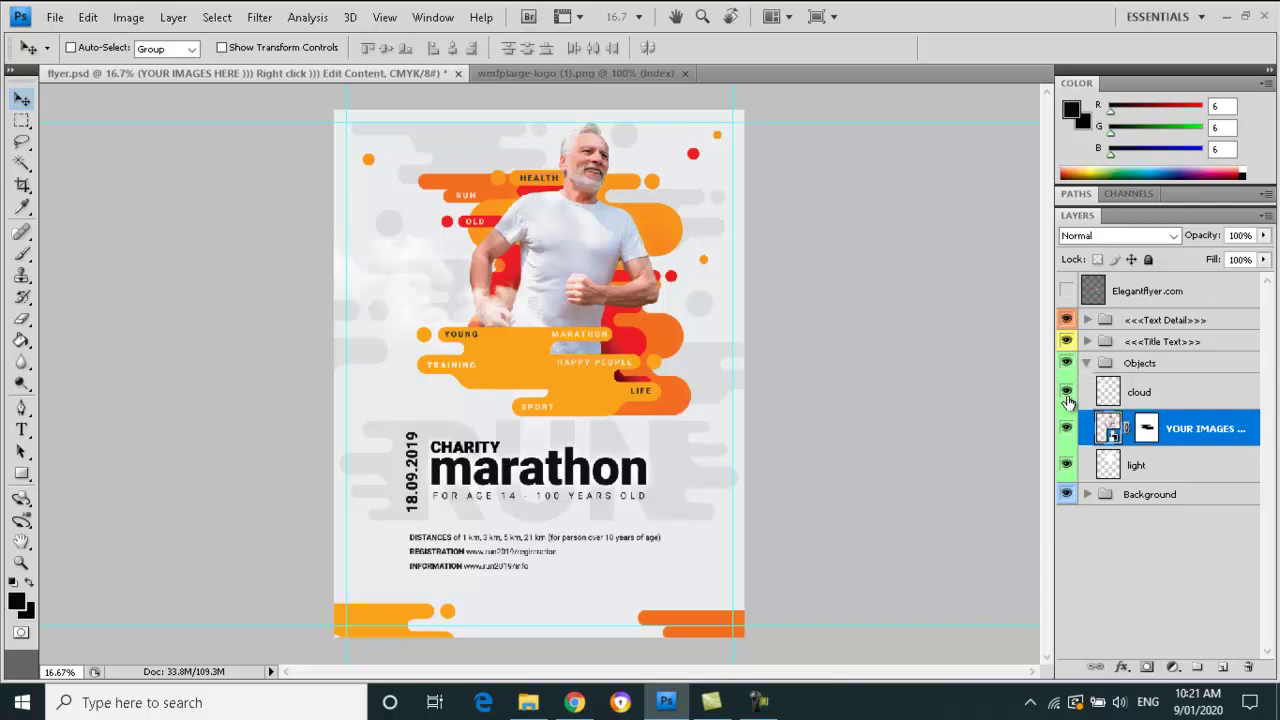
- Hide and reshow the YOUR IMAGES HERE and light layers in flyer.psd to see what each contributes
left_click(1066, 428)
left_click(1066, 428)
left_click(1066, 465)
left_click(1066, 465)
- Switch to Chrome to view the PLR Photoshop ATN & PSD Files product page
left_click(574, 702)
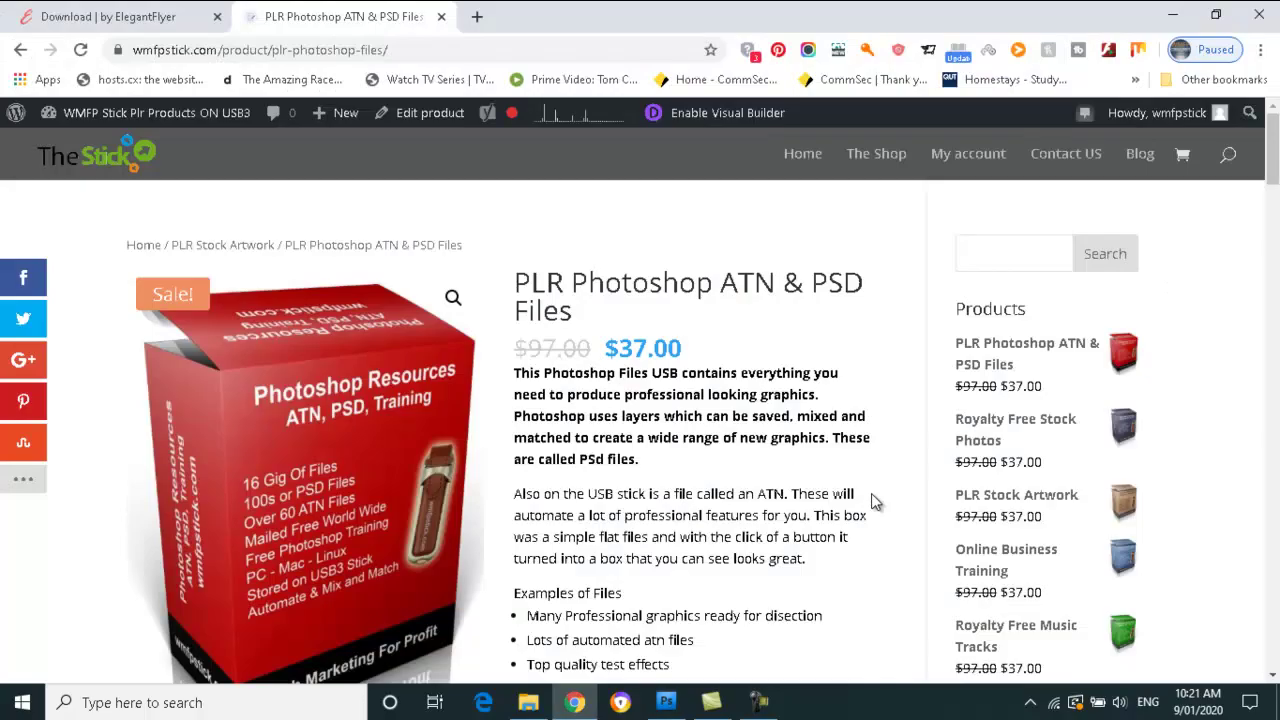